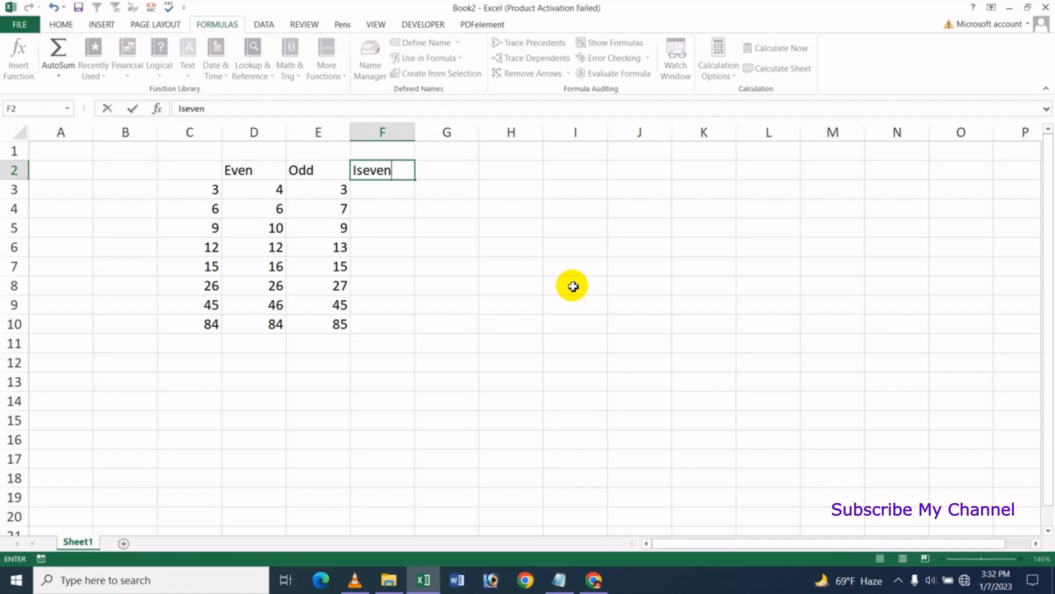
Step: Finish the Iseven header in F2 and enter the header Isodd in G2
key("Tab")
type("I")
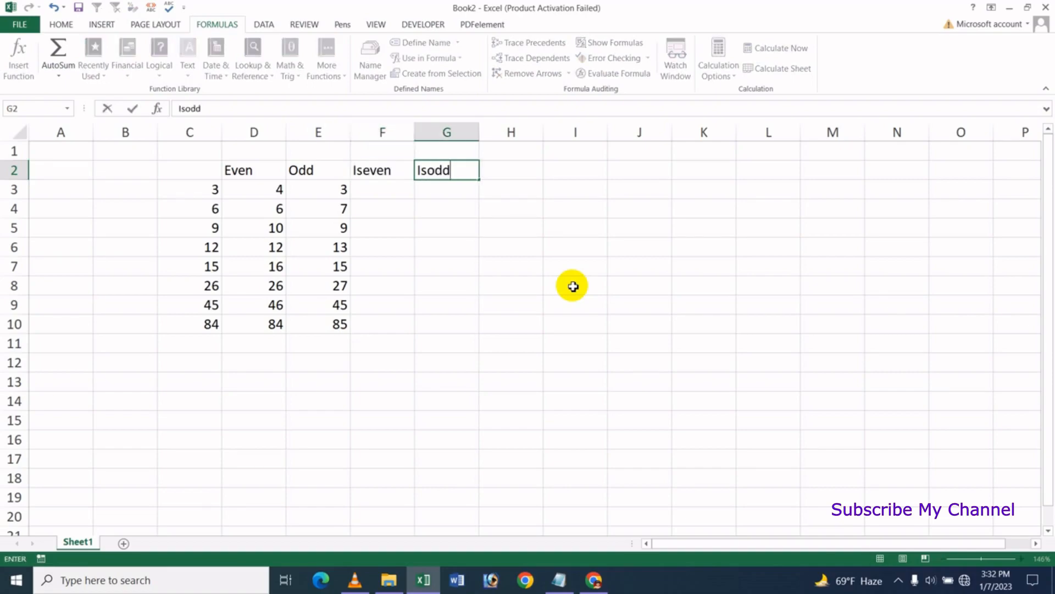
key("Return")
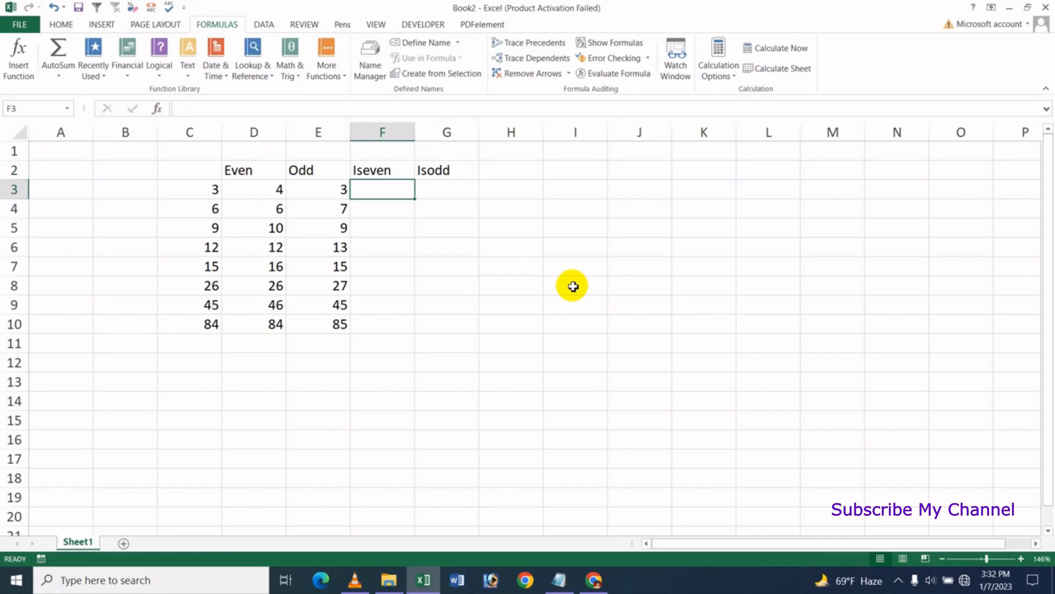
Step: Enter the formula =ISEVEN(C3) in cell F3 to test whether the first number is even
type("=is")
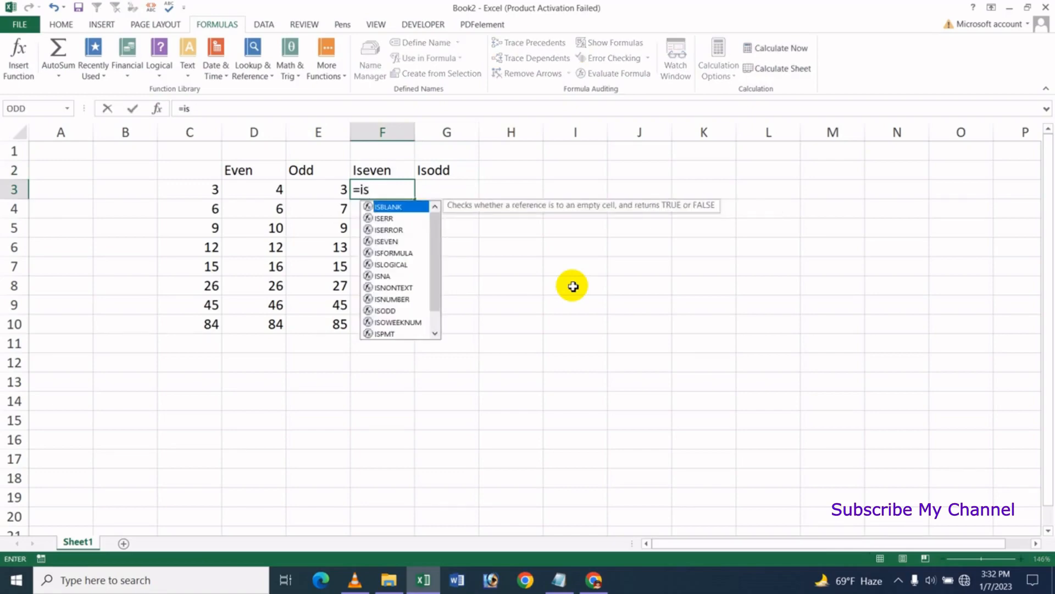
type("ev")
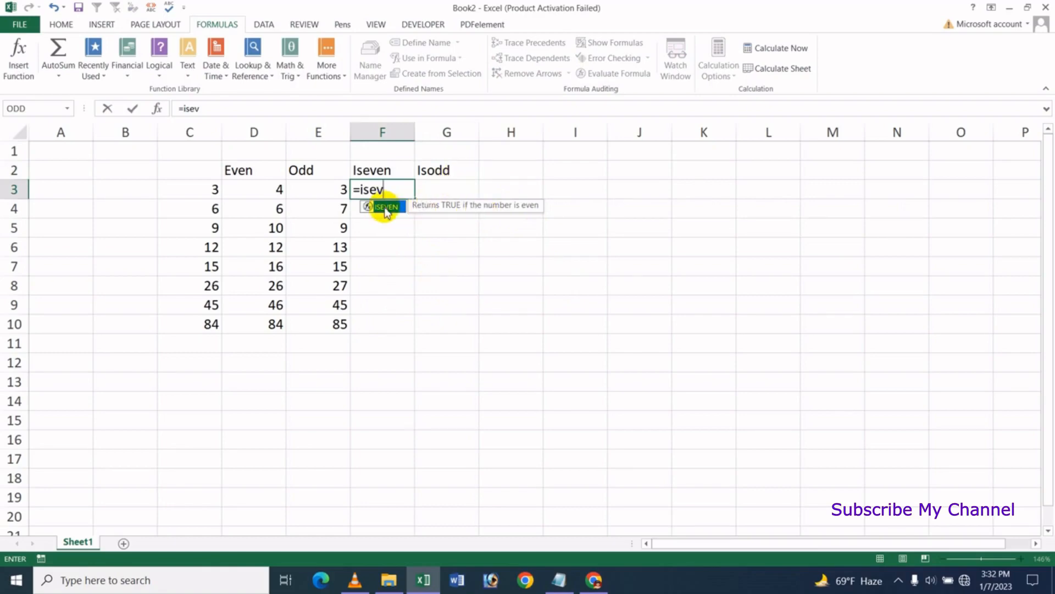
key("Tab")
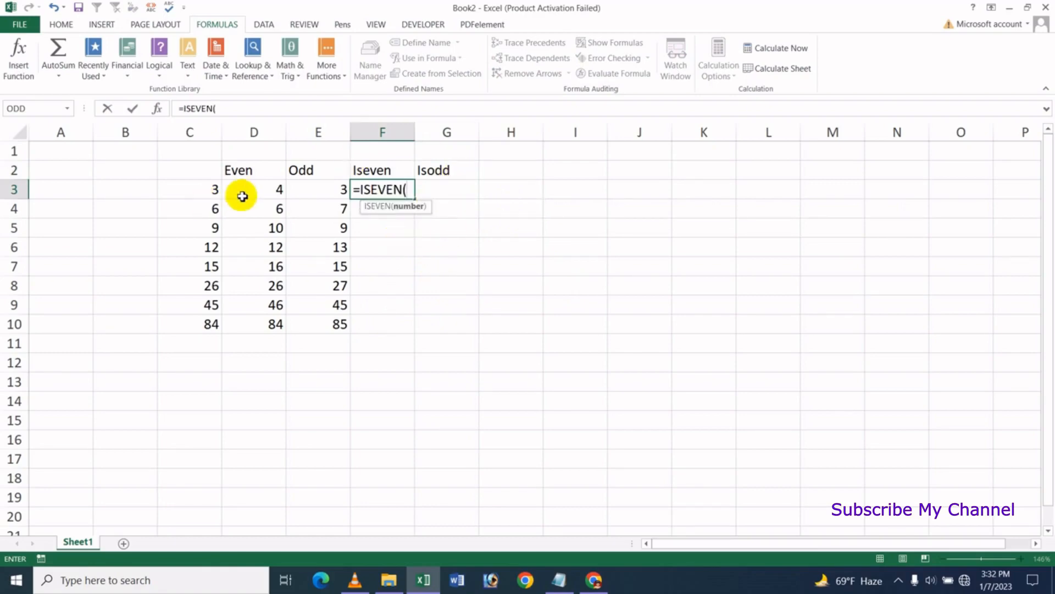
left_click(203, 191)
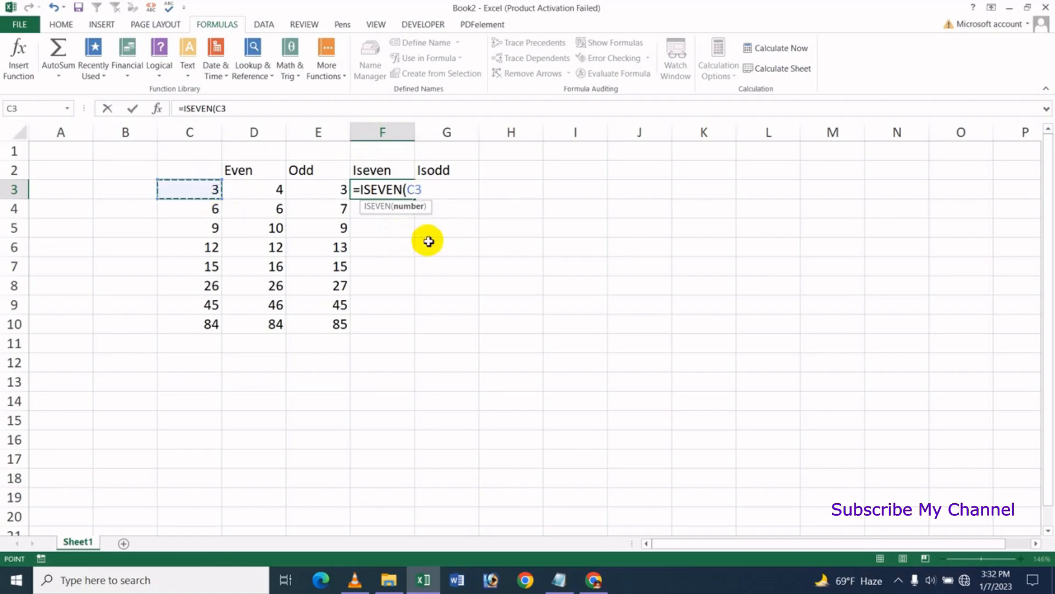
key("Return")
Step: Fill the ISEVEN formula from F3 down through F10 and check the results against the numbers in column C
left_click(401, 189)
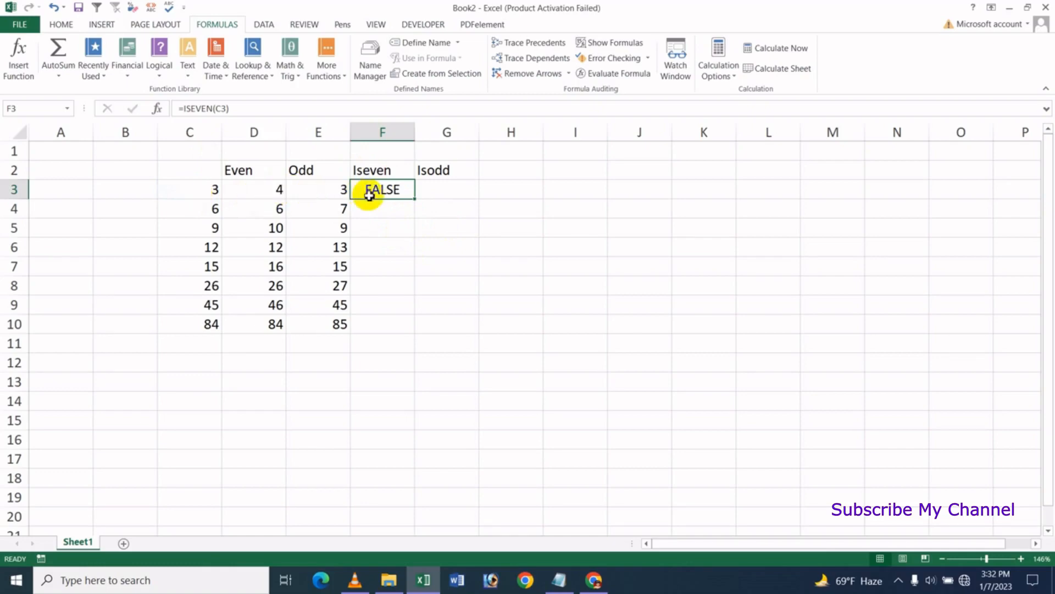
left_click_drag(414, 201, 410, 329)
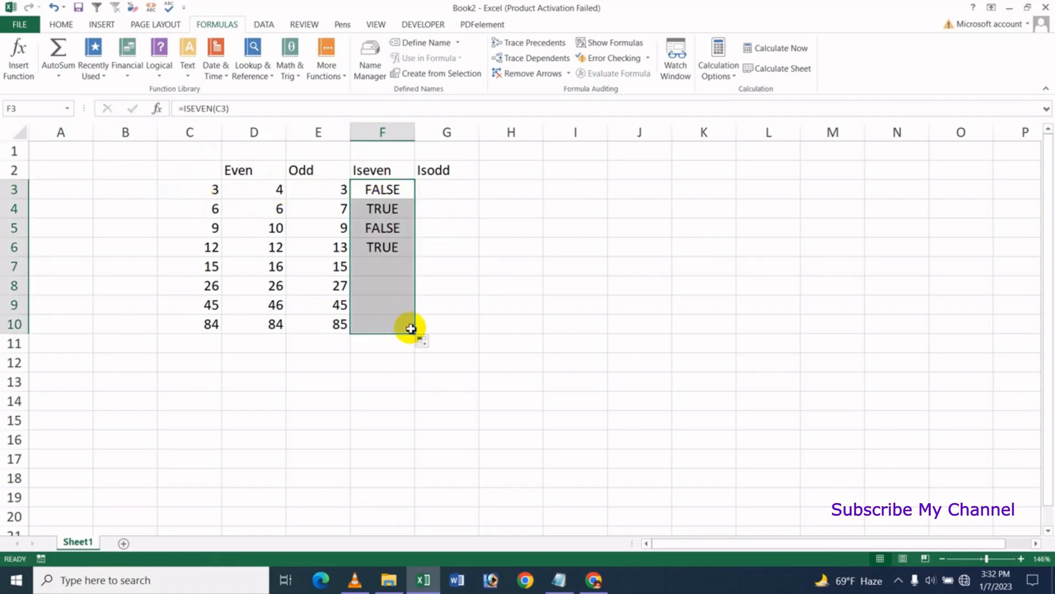
left_click(460, 281)
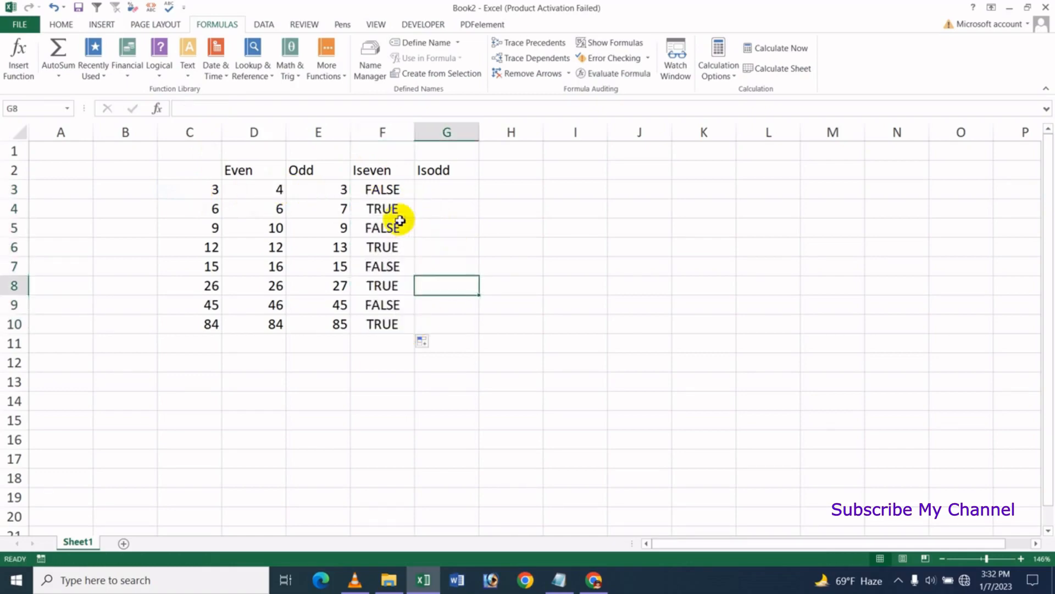
left_click(209, 210)
left_click(370, 214)
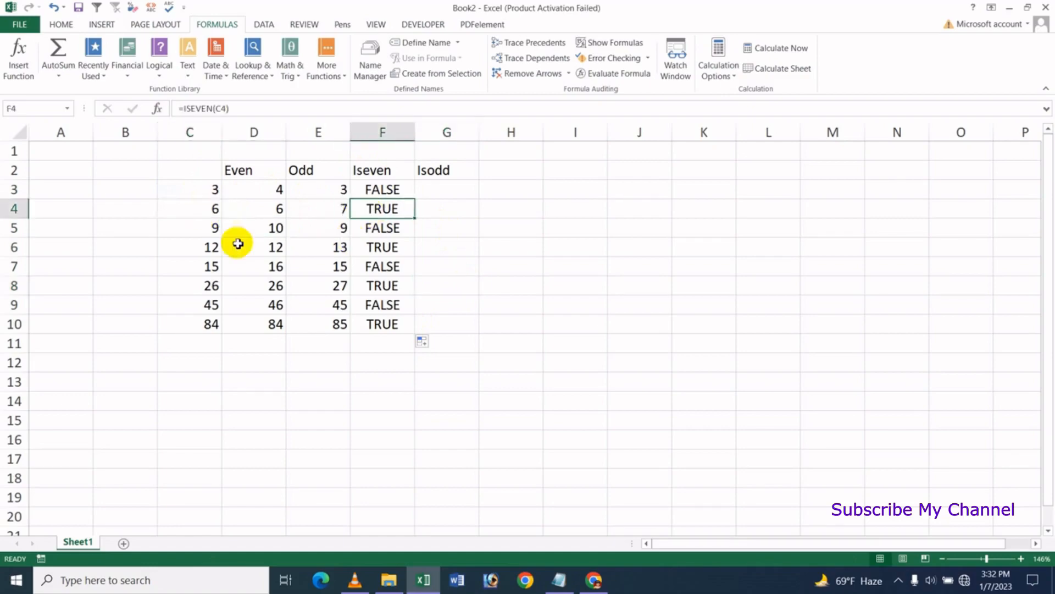
left_click(210, 233)
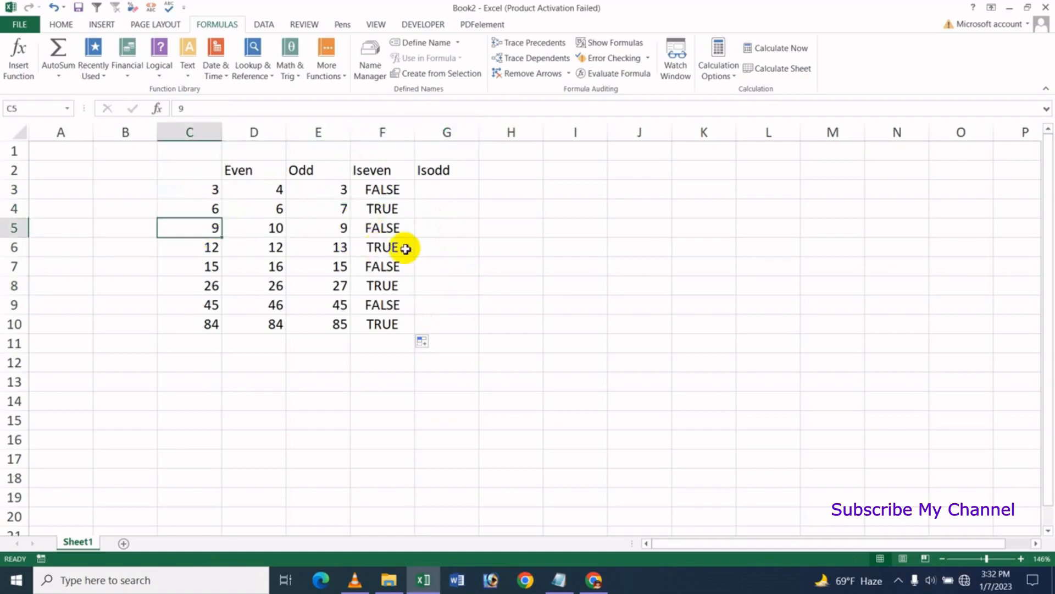
left_click(208, 254)
left_click(394, 247)
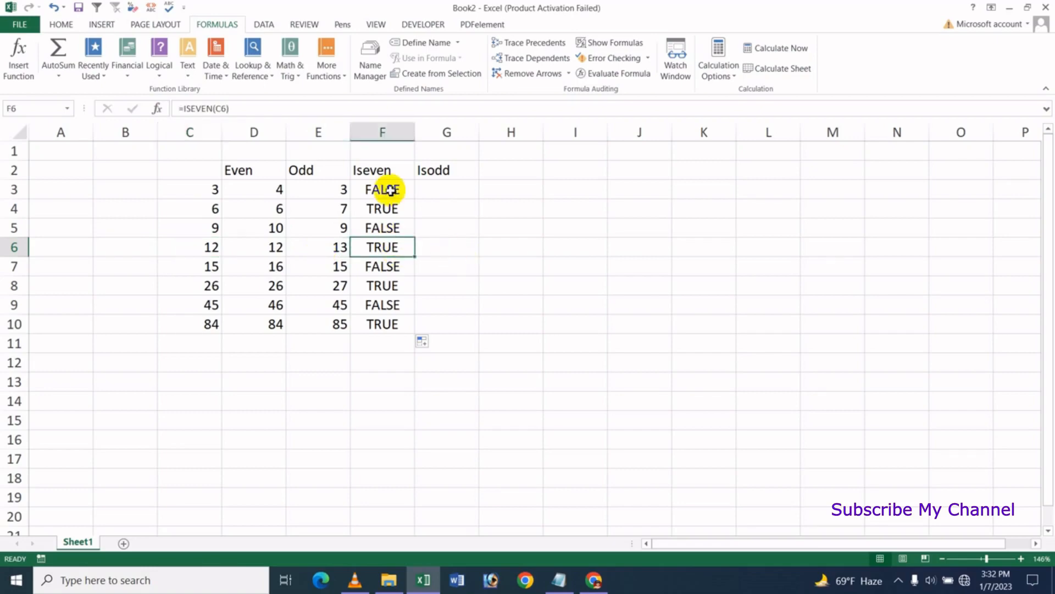
Step: Enter the formula =ISODD(C3) in cell G3 to test whether the first number is odd
left_click(452, 194)
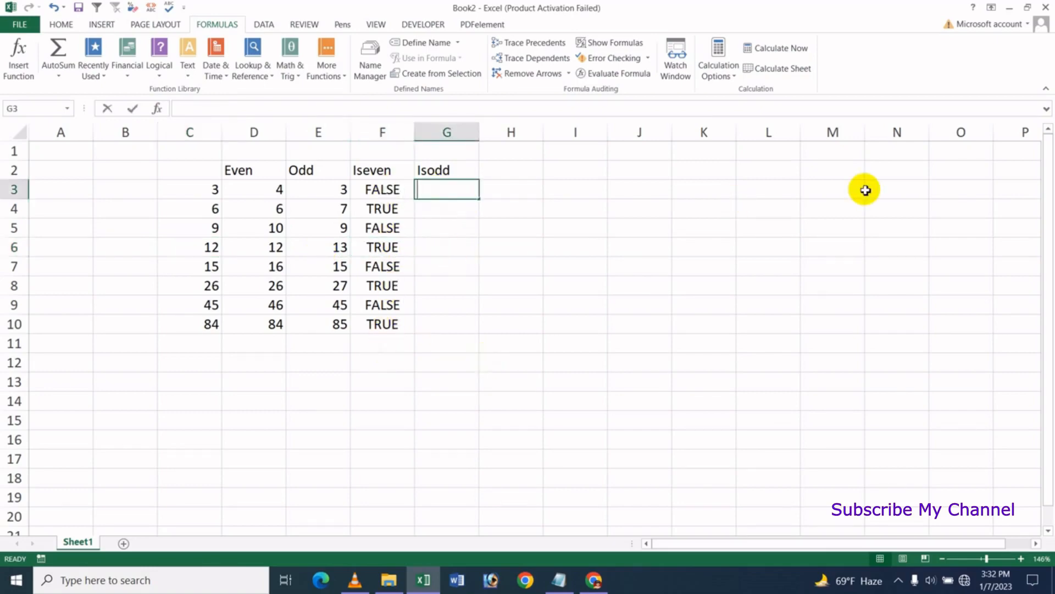
type("=isodd")
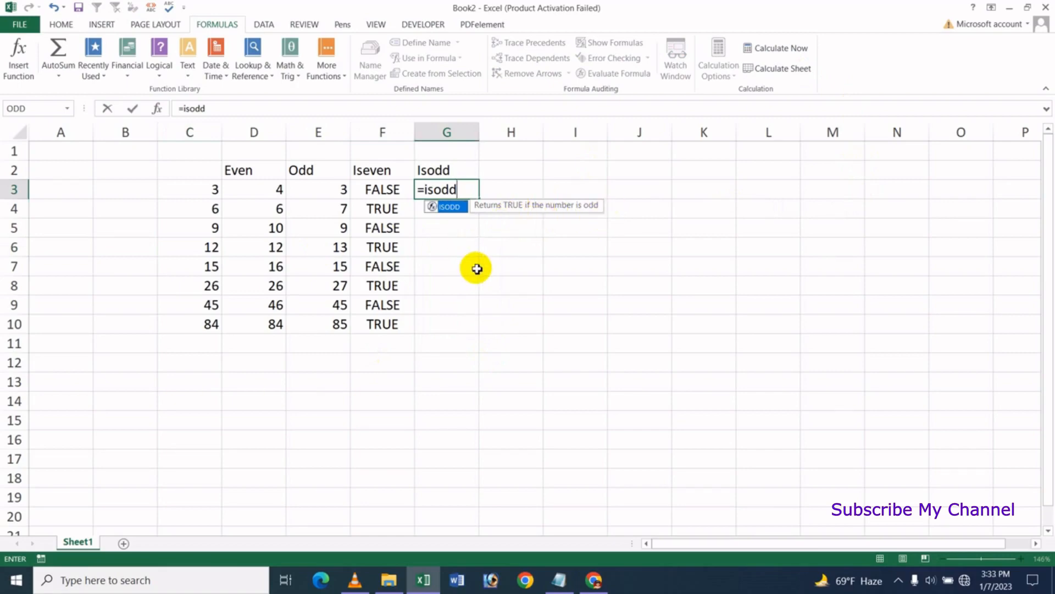
double_click(454, 213)
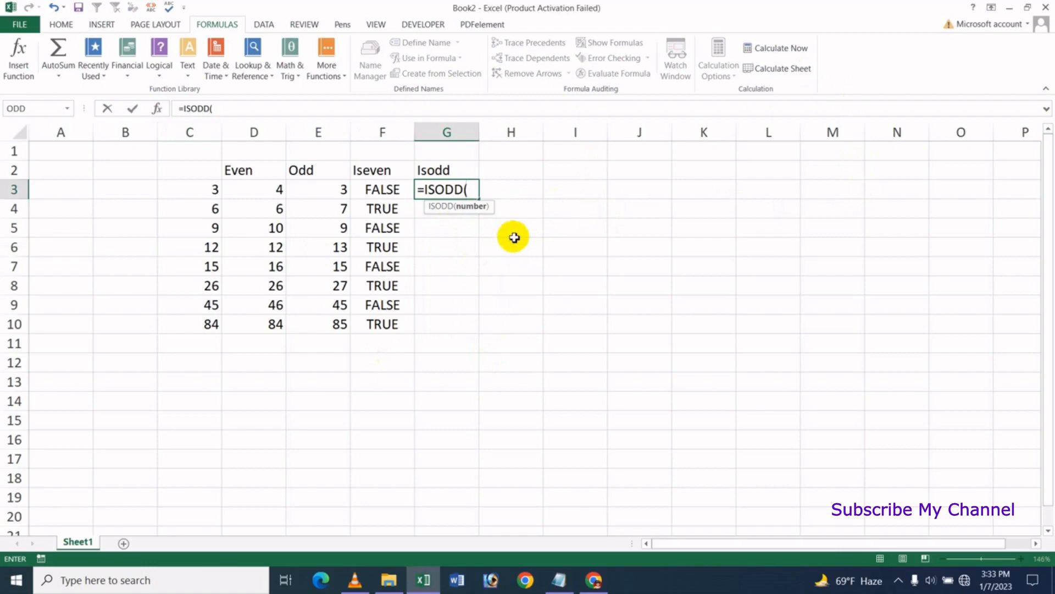
left_click(183, 187)
key("Return")
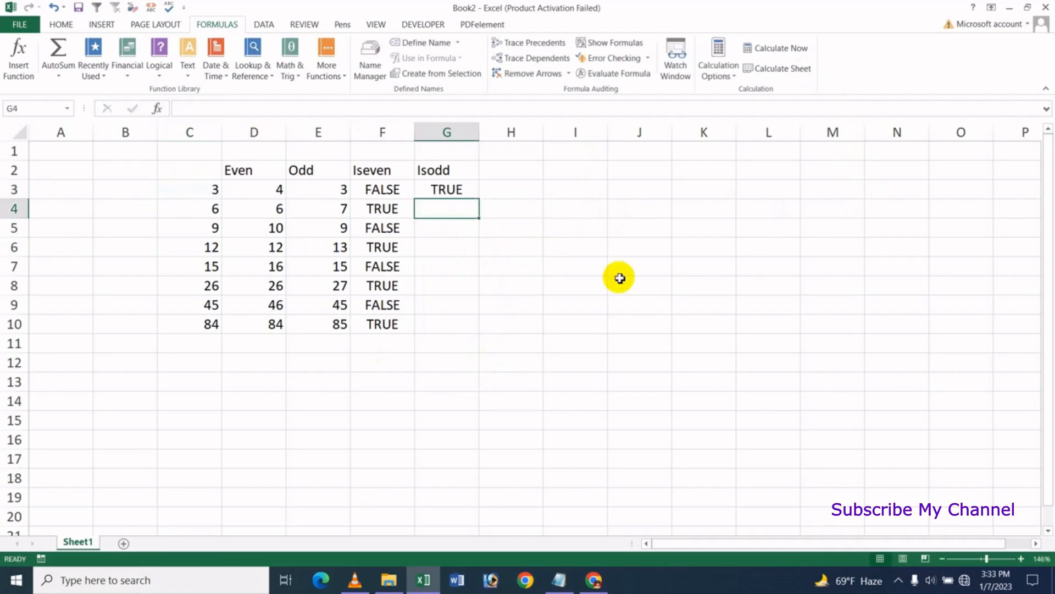
Step: Fill the ISODD formula from G3 down through G10 and check the results against the numbers in column C
left_click(446, 190)
left_click_drag(479, 203, 472, 329)
left_click(444, 204)
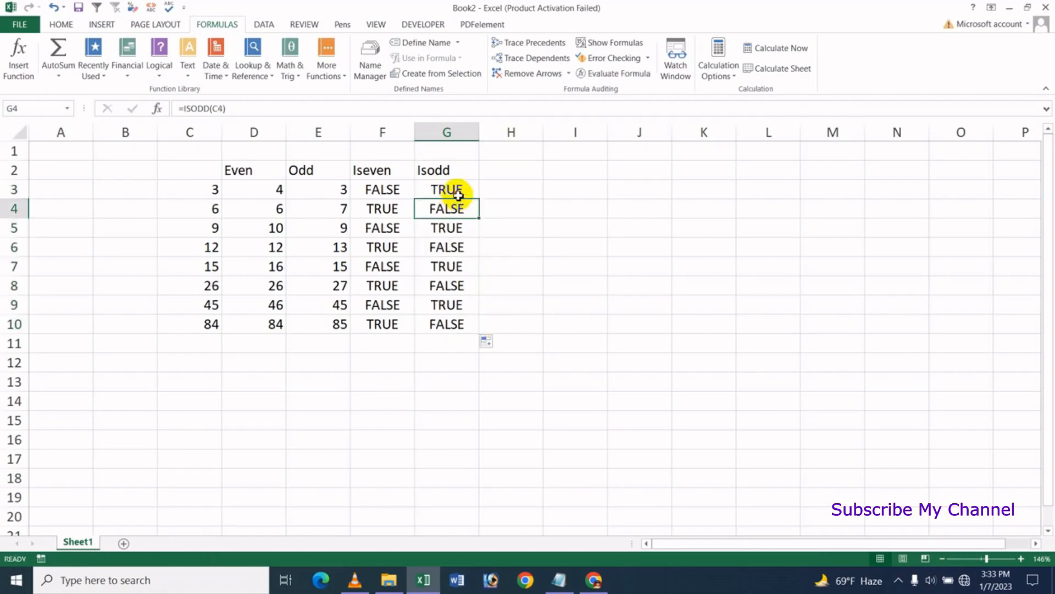
left_click(460, 192)
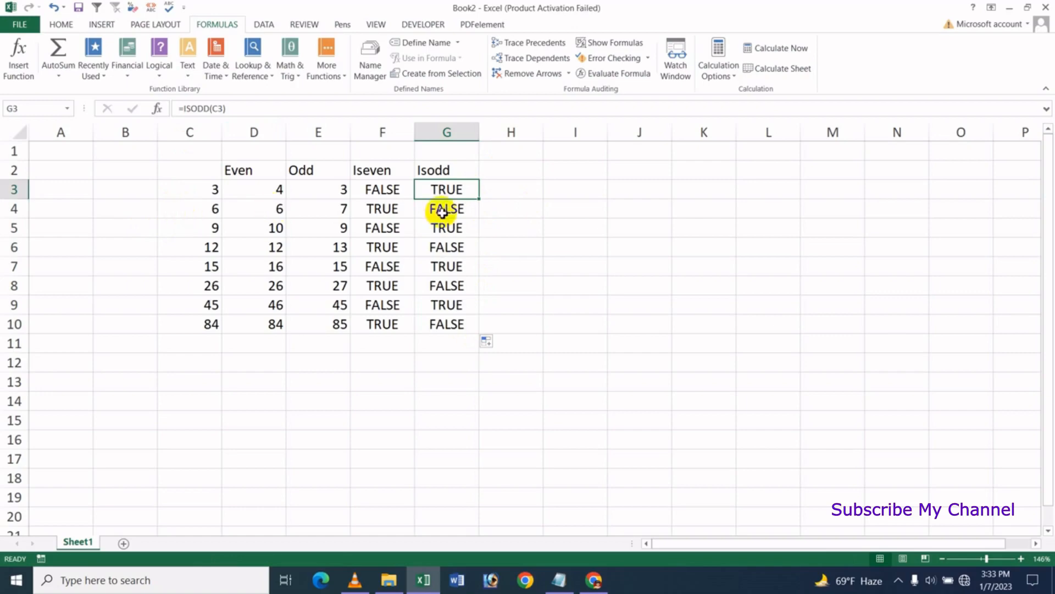
left_click(202, 231)
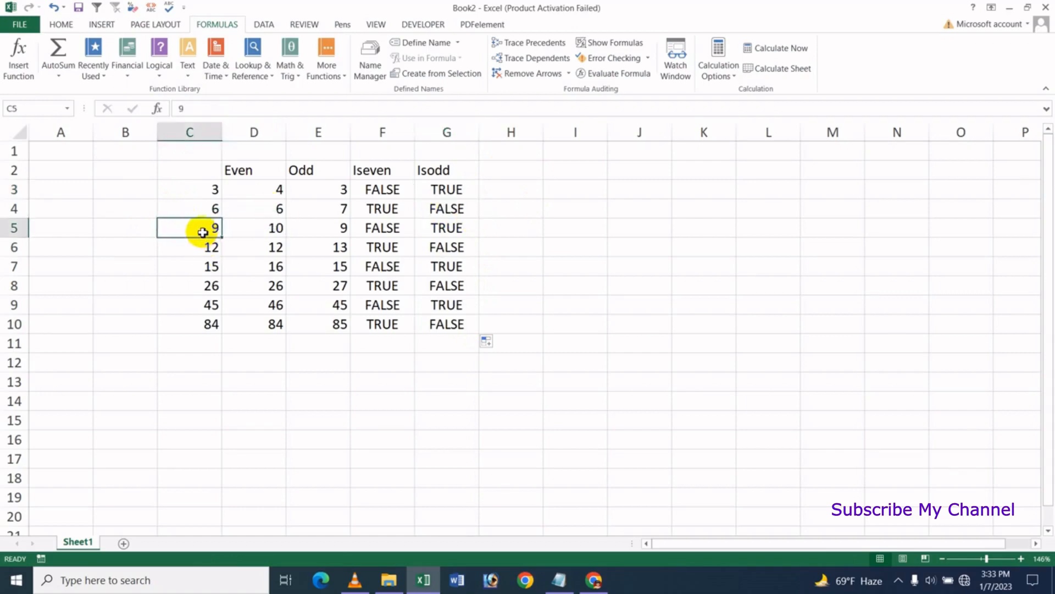
left_click(455, 227)
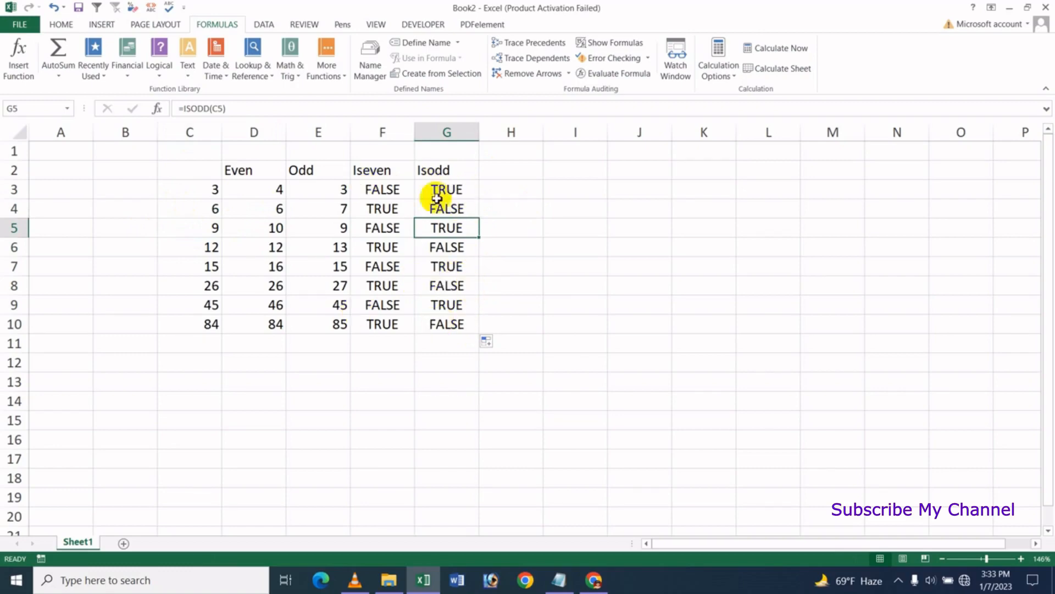
Step: Add the headers Even Num in H2 and Odd Num in I2
left_click(521, 174)
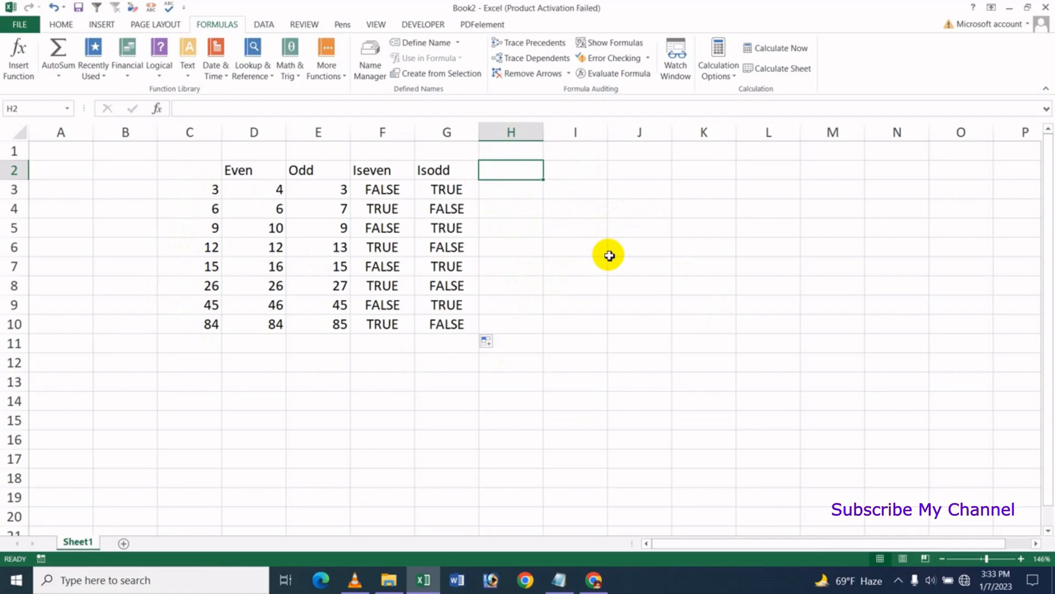
type("Even Num")
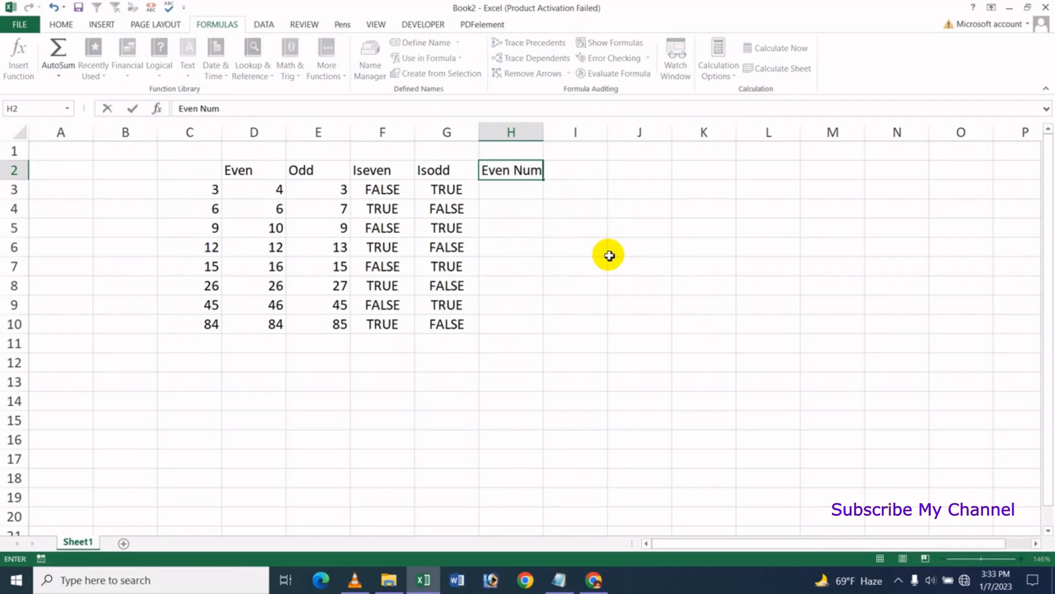
key("Tab")
type("Odd")
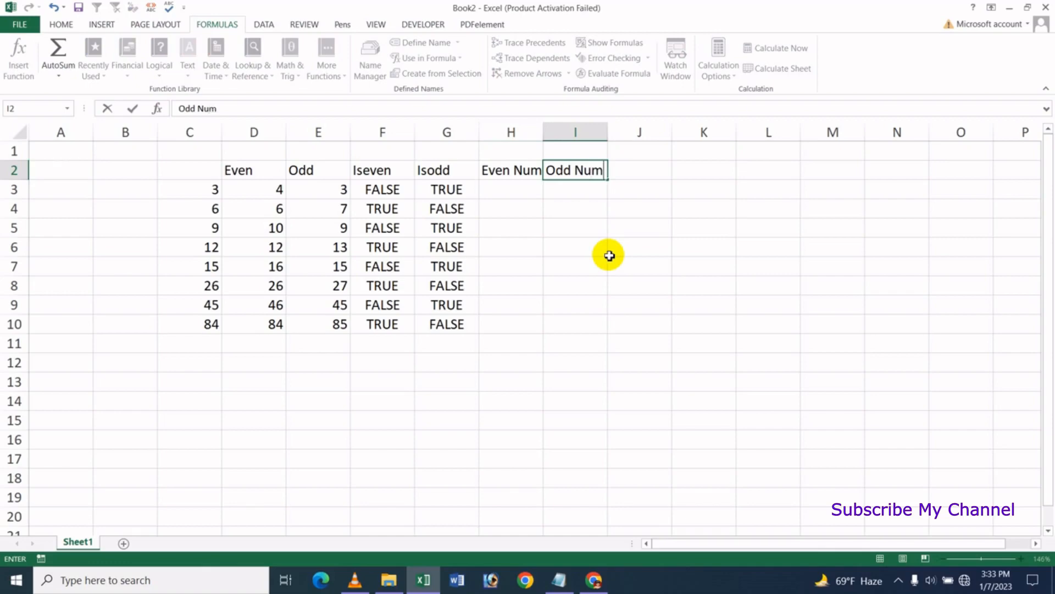
key("Return")
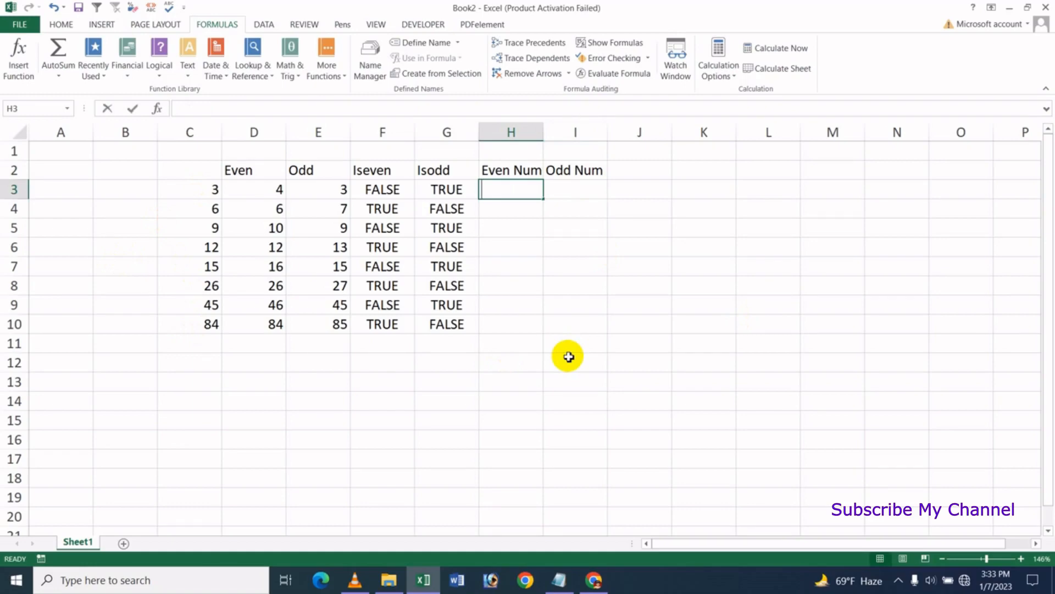
Step: Enter =IF(F3=TRUE,C3,"") in H3 to return the number from column C only when it is even
type("=if")
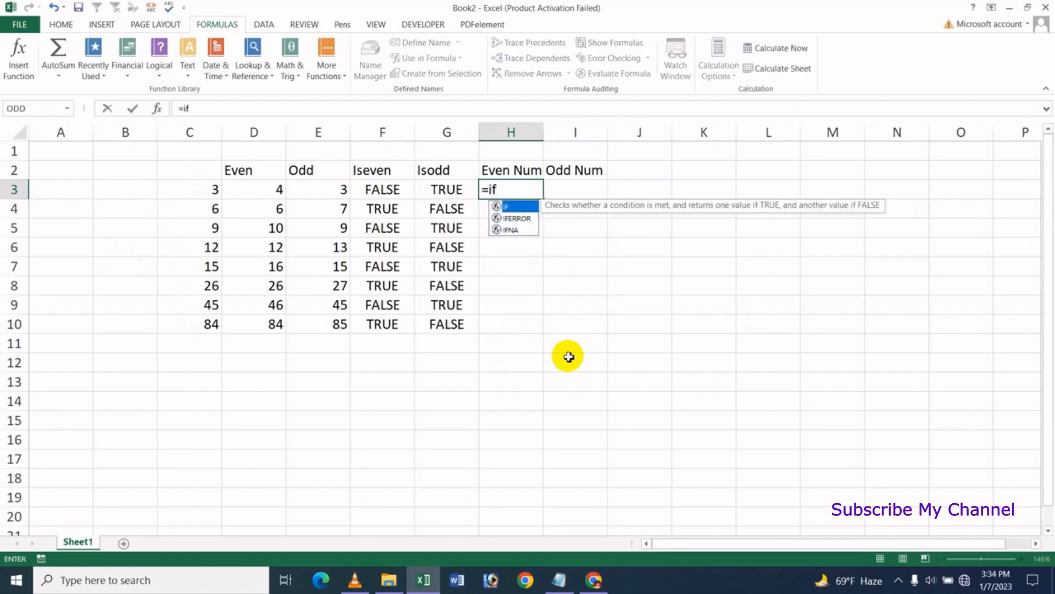
key("Tab")
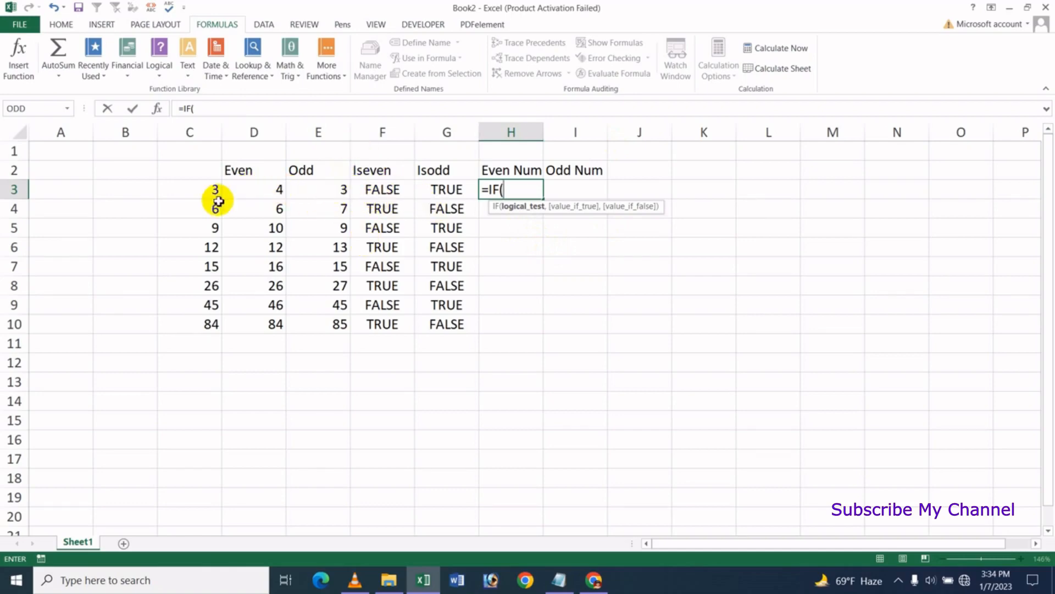
left_click(385, 190)
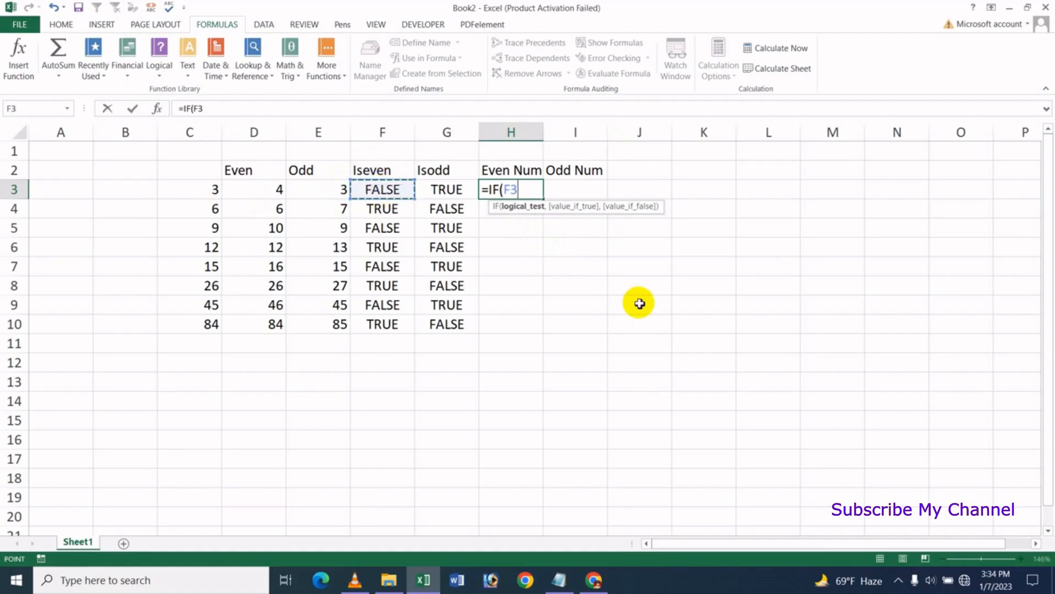
type("=true")
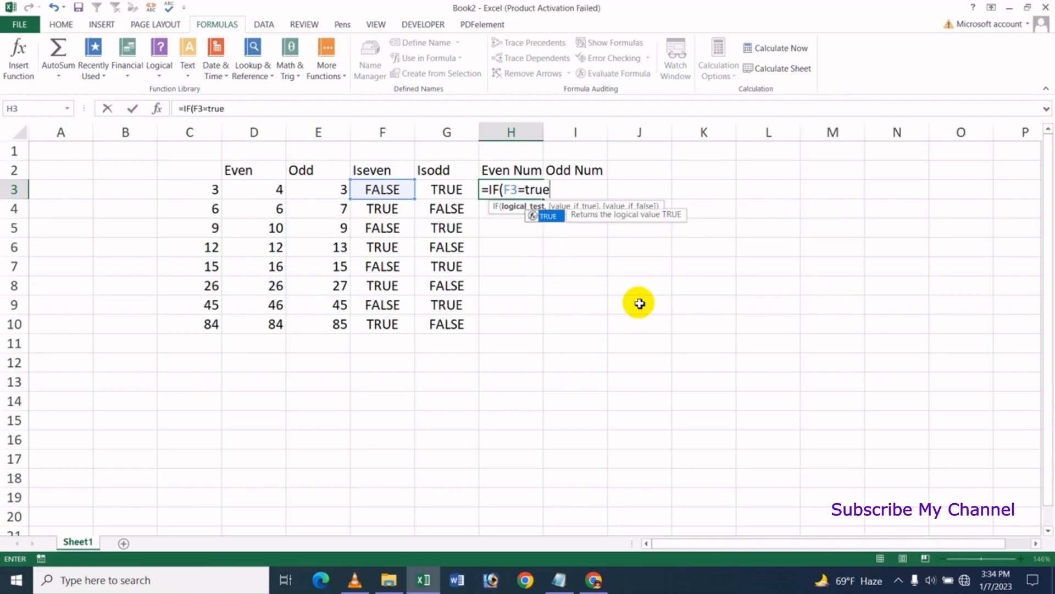
type(",")
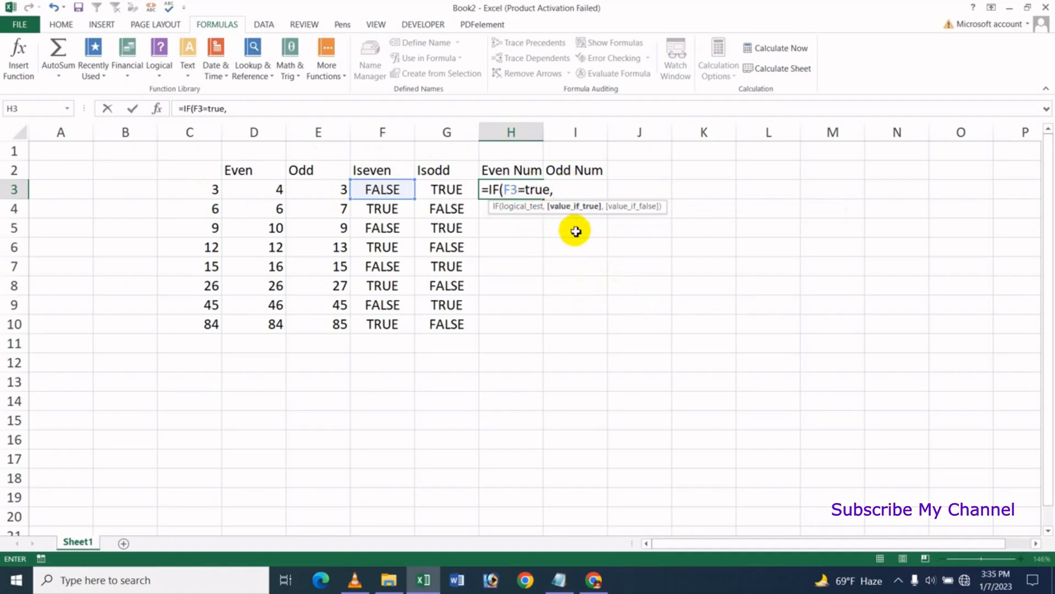
left_click(212, 192)
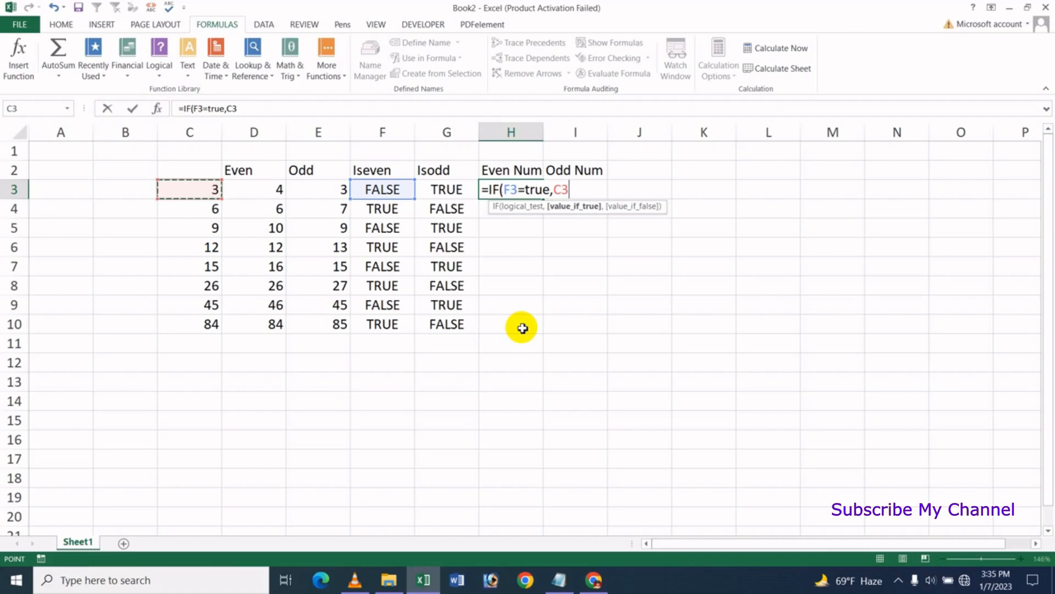
type(",")
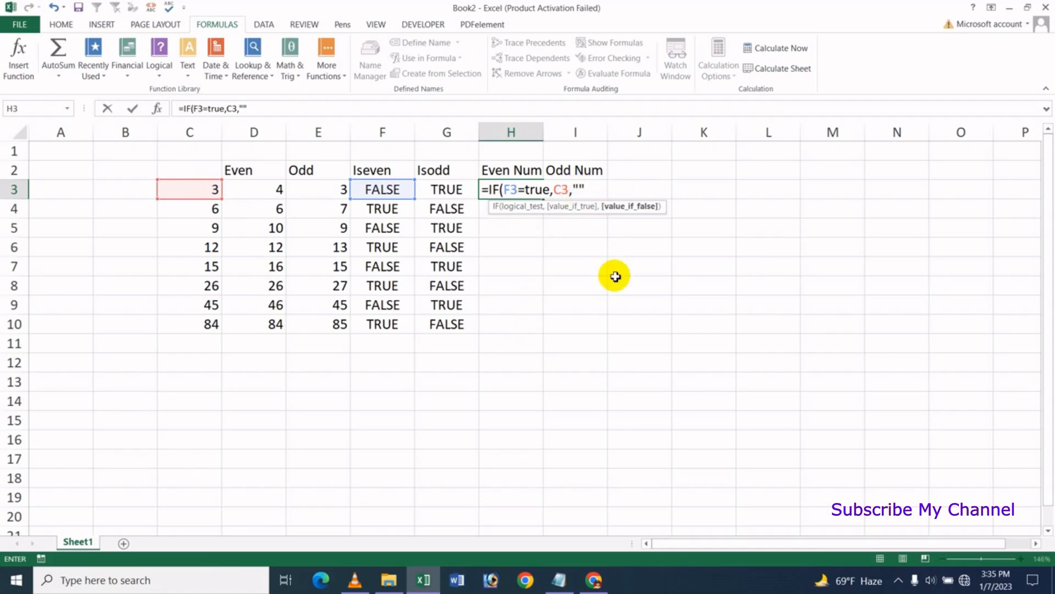
type(")")
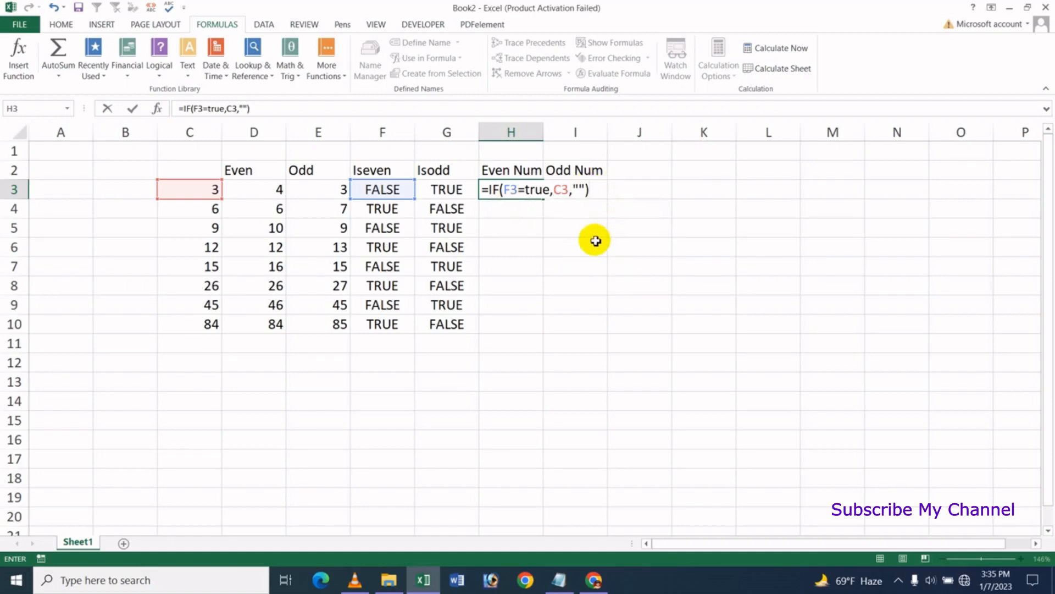
key("Return")
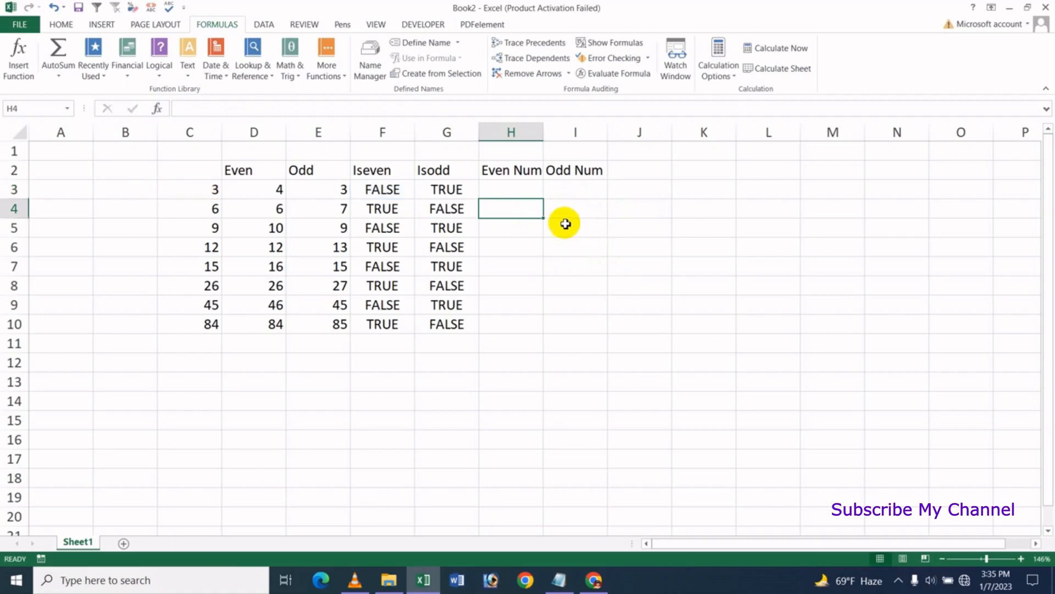
Step: Fill the IF formula in the Even Num column from H3 down through H10
left_click(513, 193)
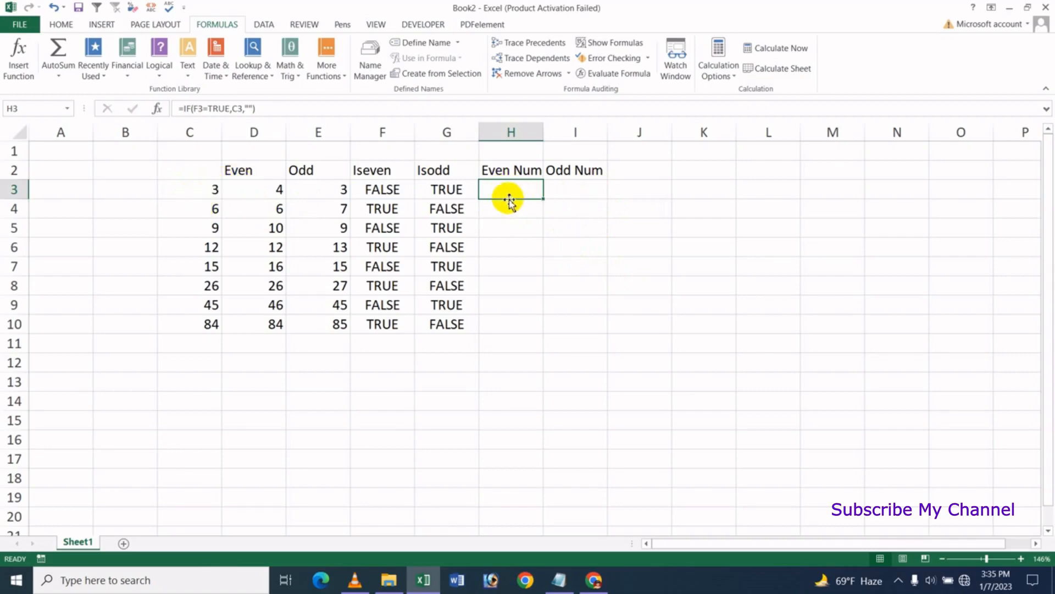
left_click_drag(545, 203, 536, 336)
left_click(512, 244)
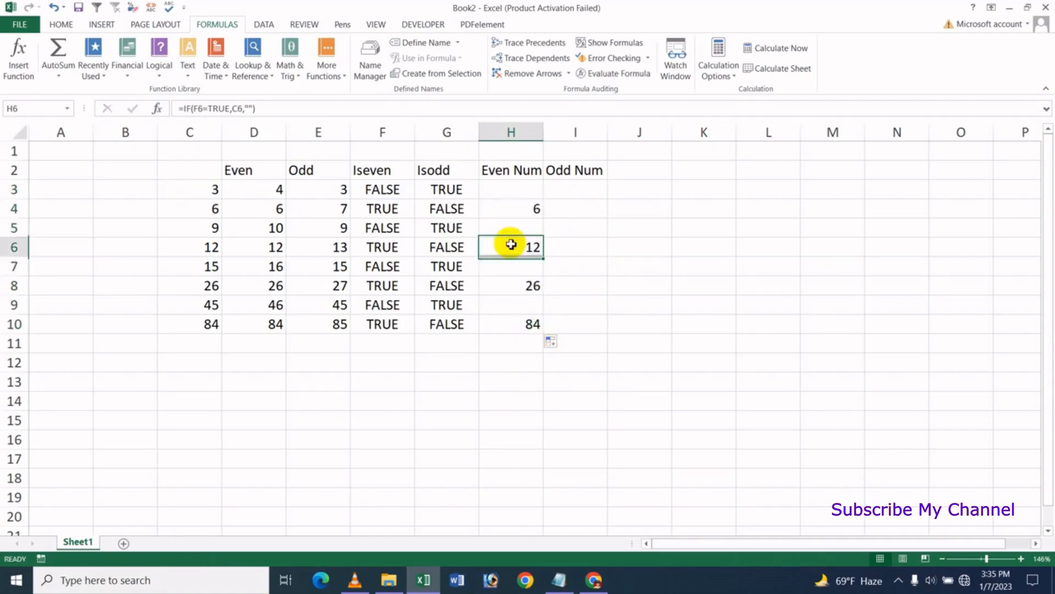
Step: Add the label sum in G11, just below the Isodd column's data
left_click(533, 207)
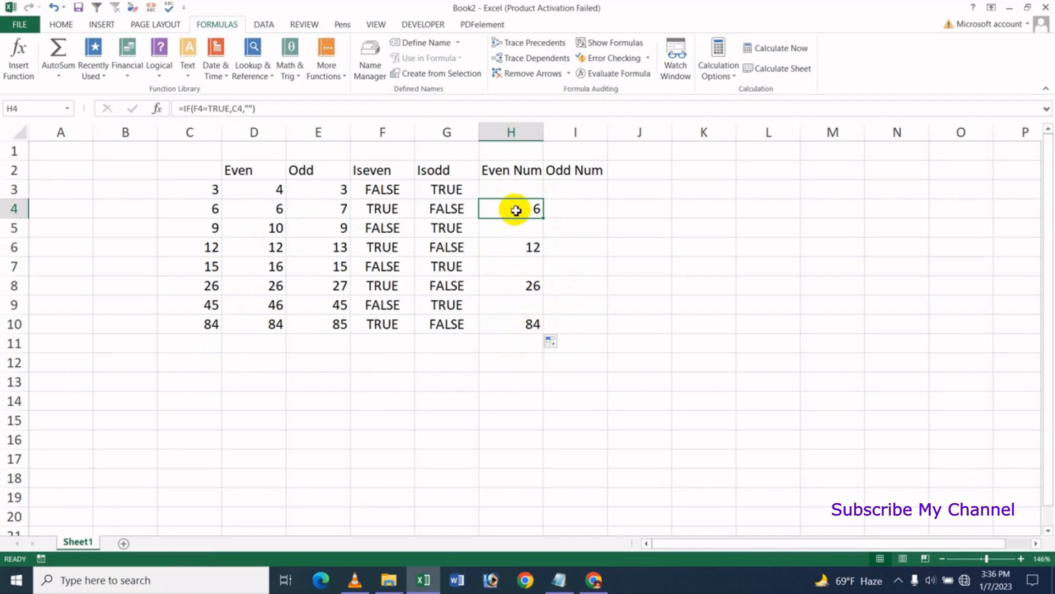
left_click(444, 346)
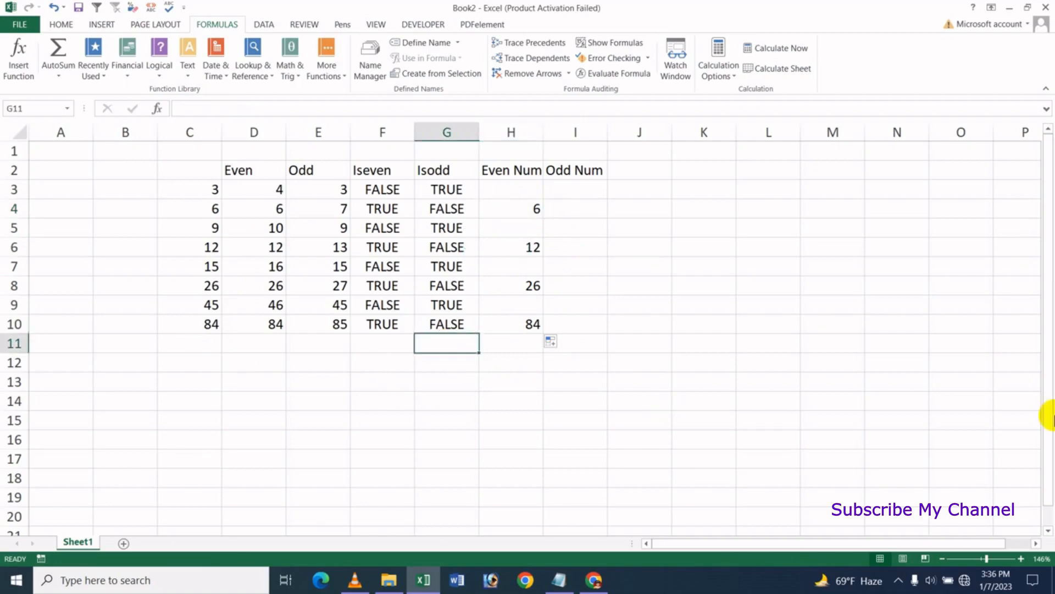
type("sum")
key("Tab")
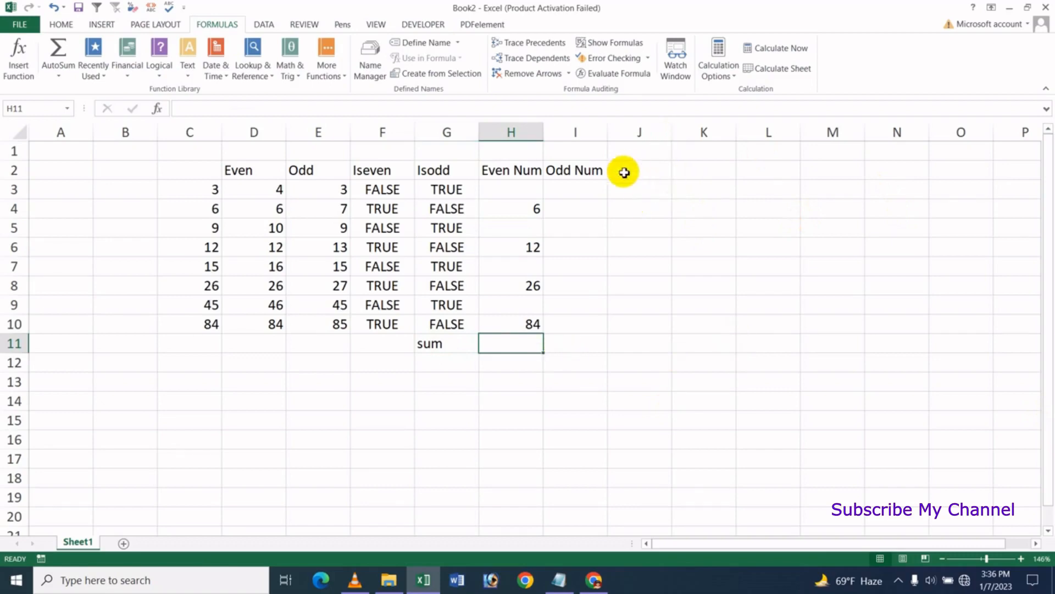
left_click(62, 25)
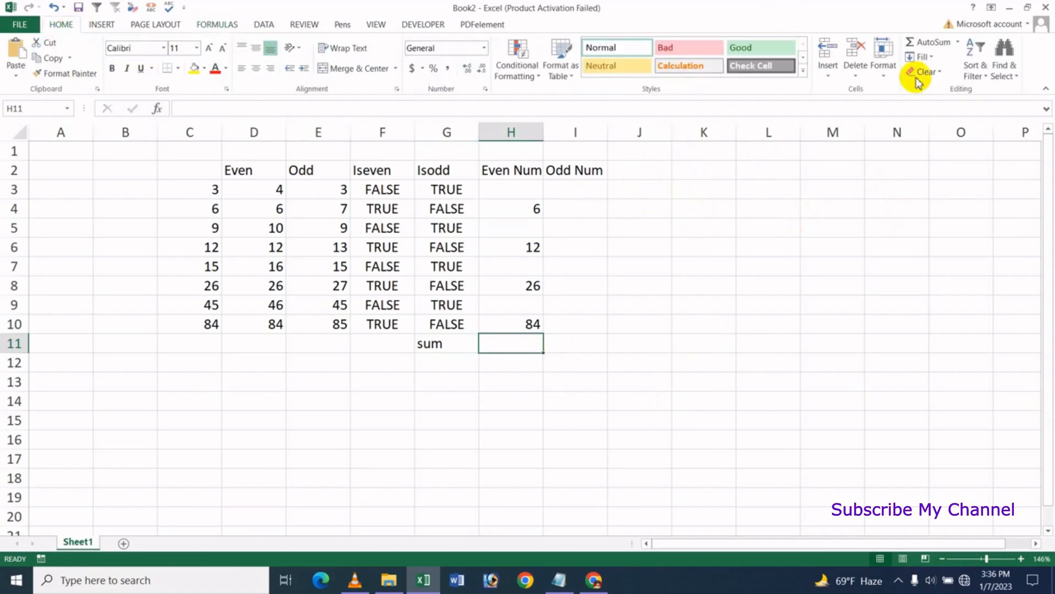
left_click(958, 44)
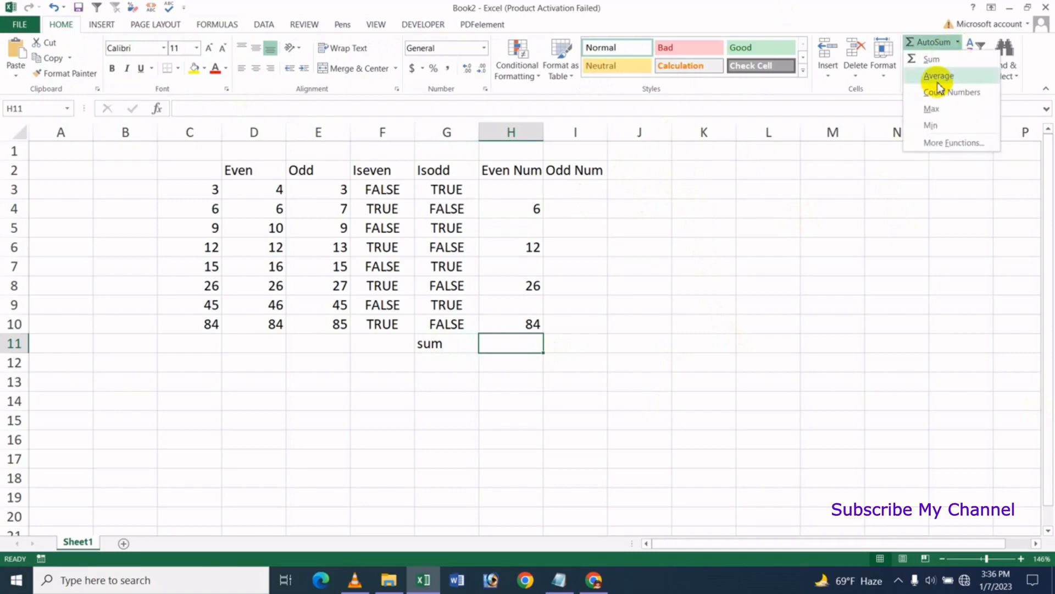
left_click(933, 59)
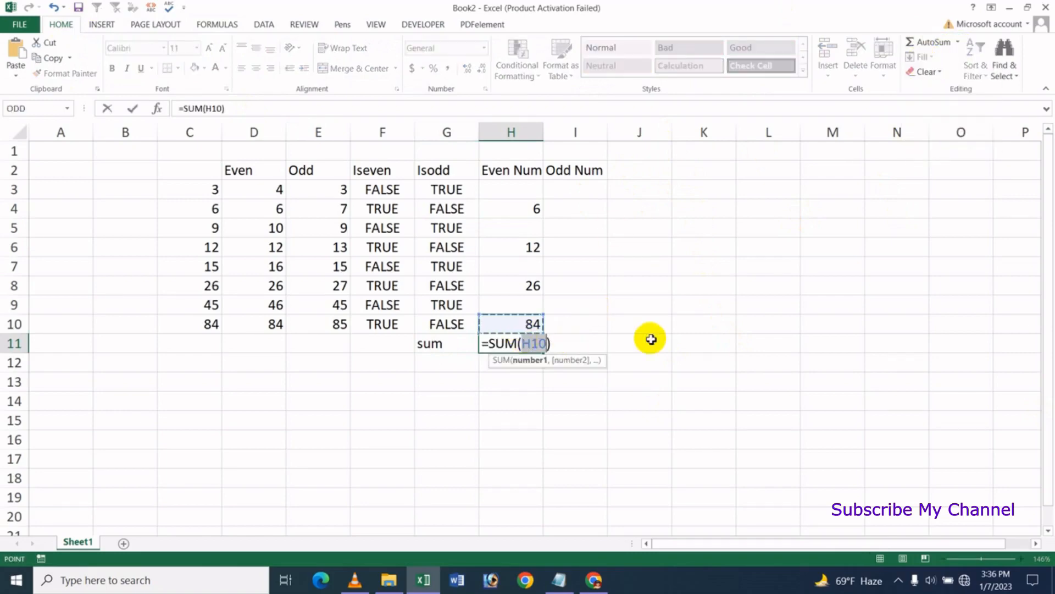
key("Escape")
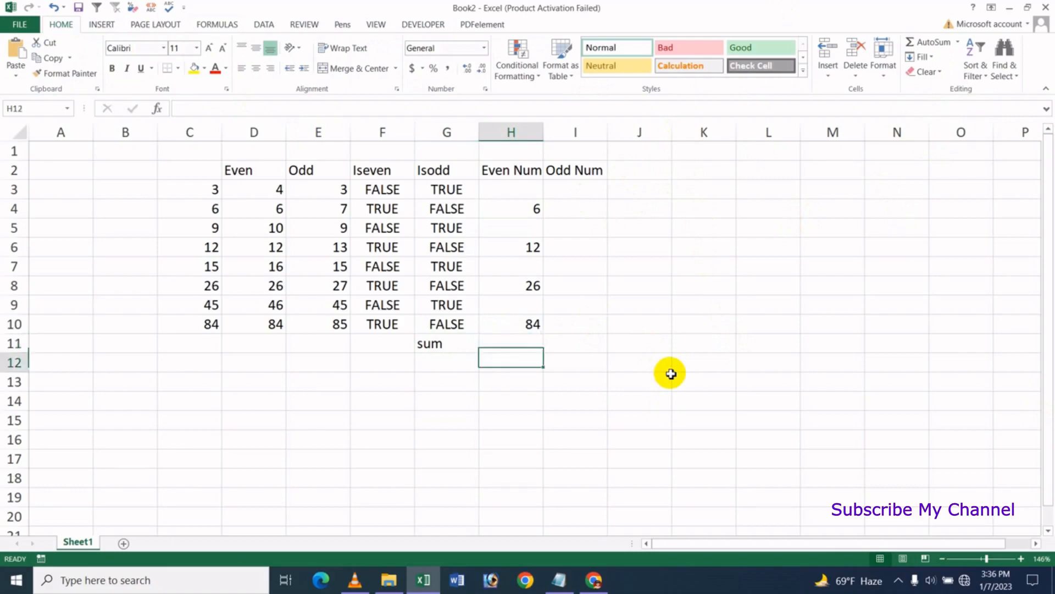
Step: Enter =SUM(H3:H10) in H11 to total the even numbers
type("=sum")
key("Tab")
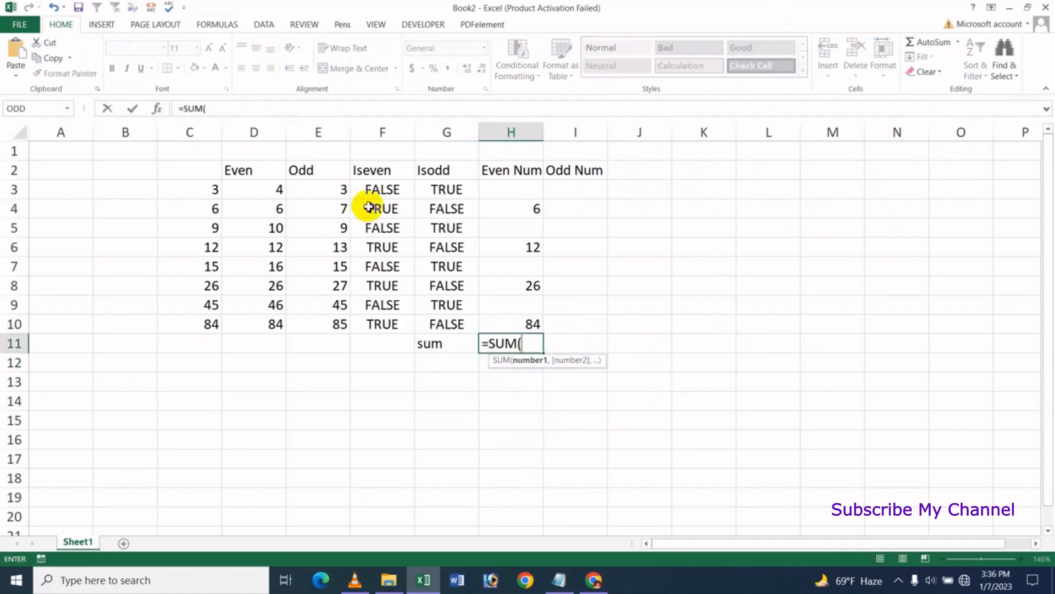
left_click_drag(511, 190, 520, 321)
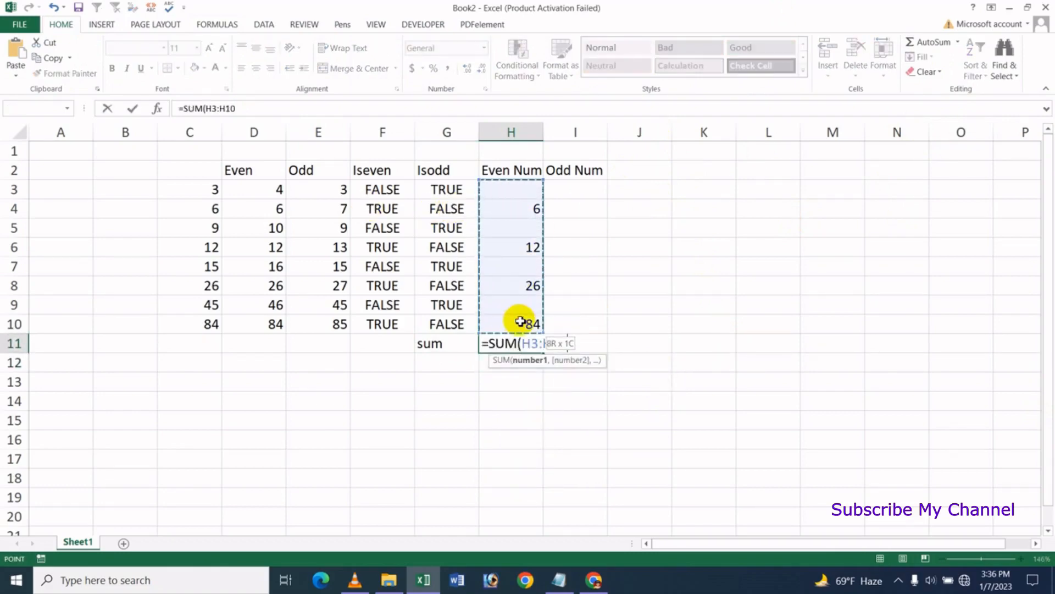
key("Return")
left_click(520, 342)
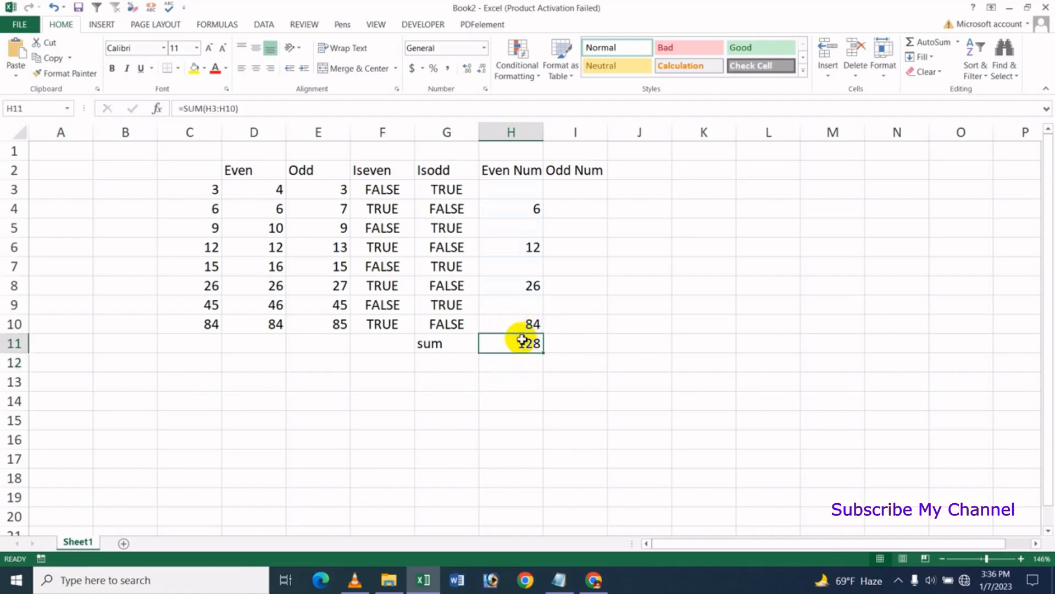
Step: Add the labels average in G12 and count in G13 beneath the sum label
left_click(443, 364)
type("average")
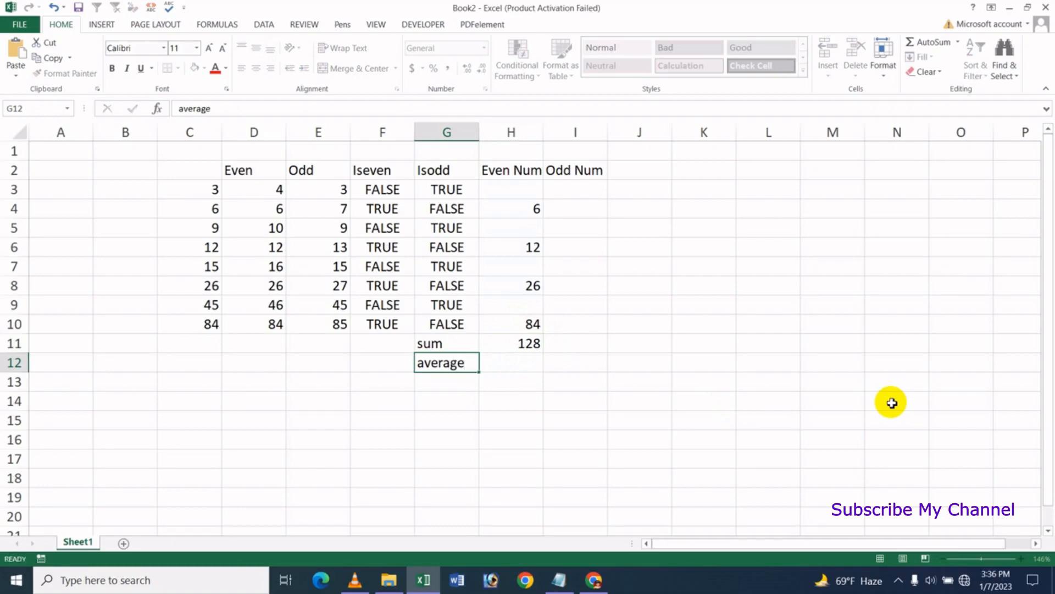
key("Return")
type("count")
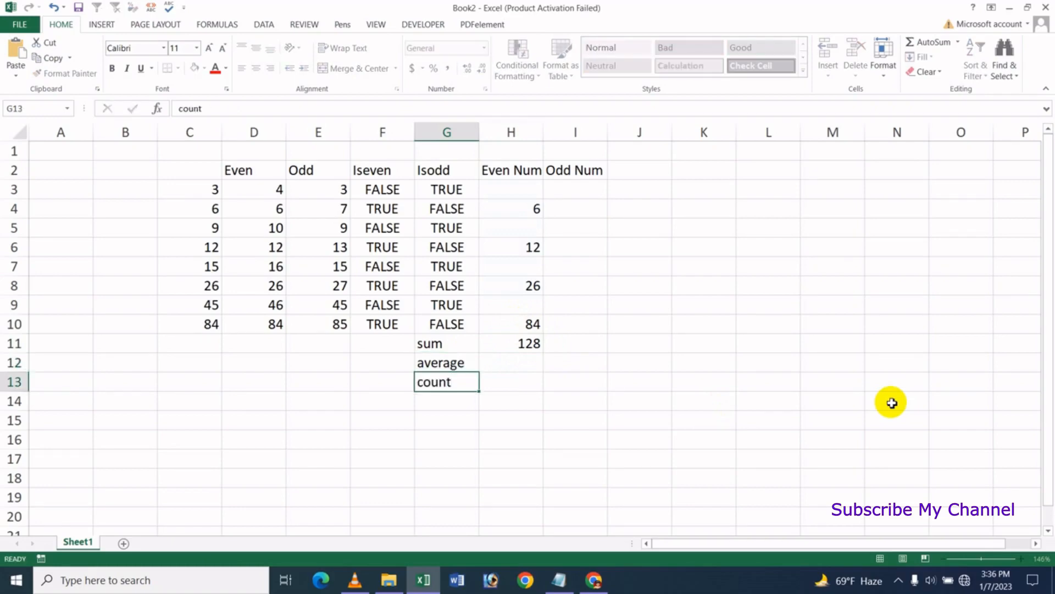
Step: Calculate the average of the even numbers in H3:H10 with the AVERAGE function in H12
key("Up")
key("Right")
type("=")
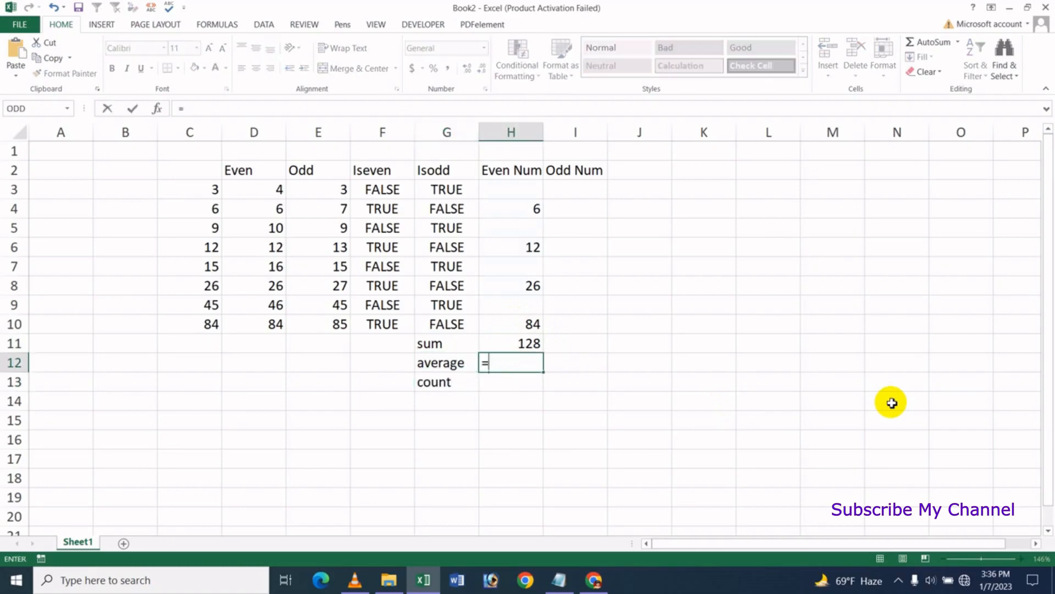
type("aver")
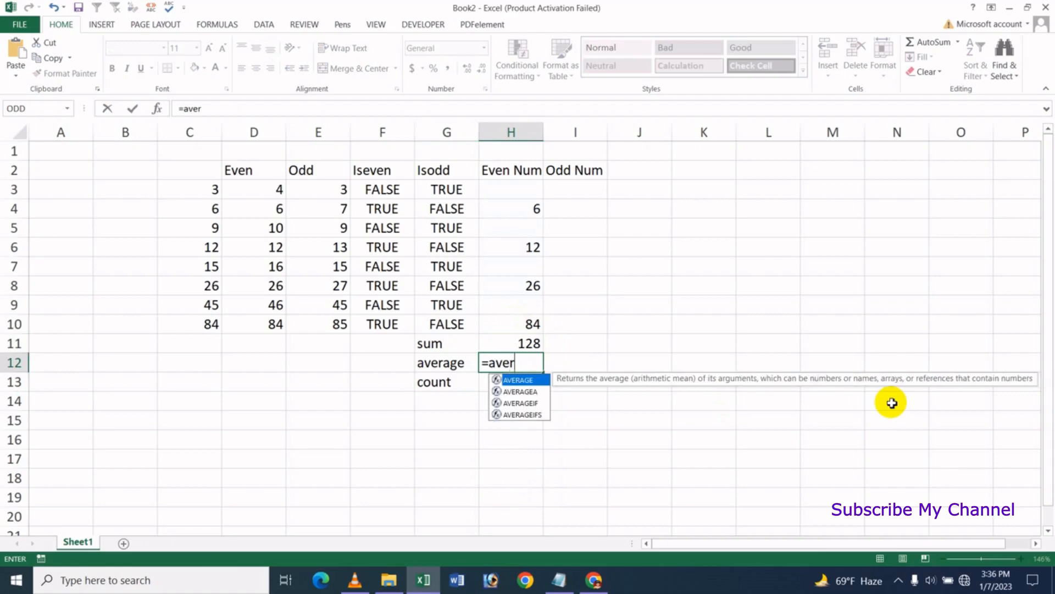
key("Tab")
left_click_drag(533, 196, 526, 324)
key("Return")
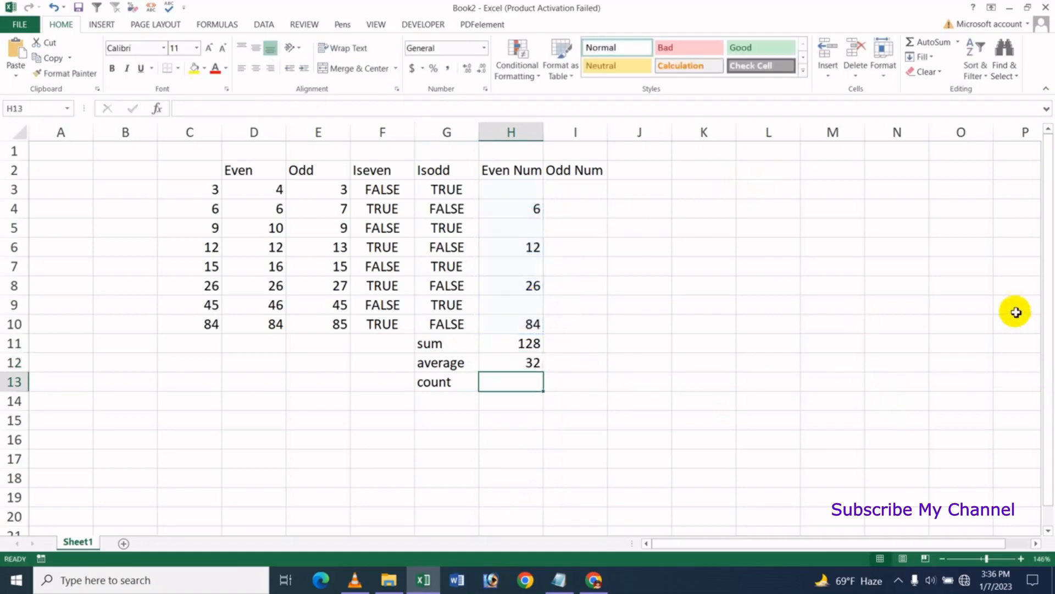
left_click_drag(535, 209, 514, 321)
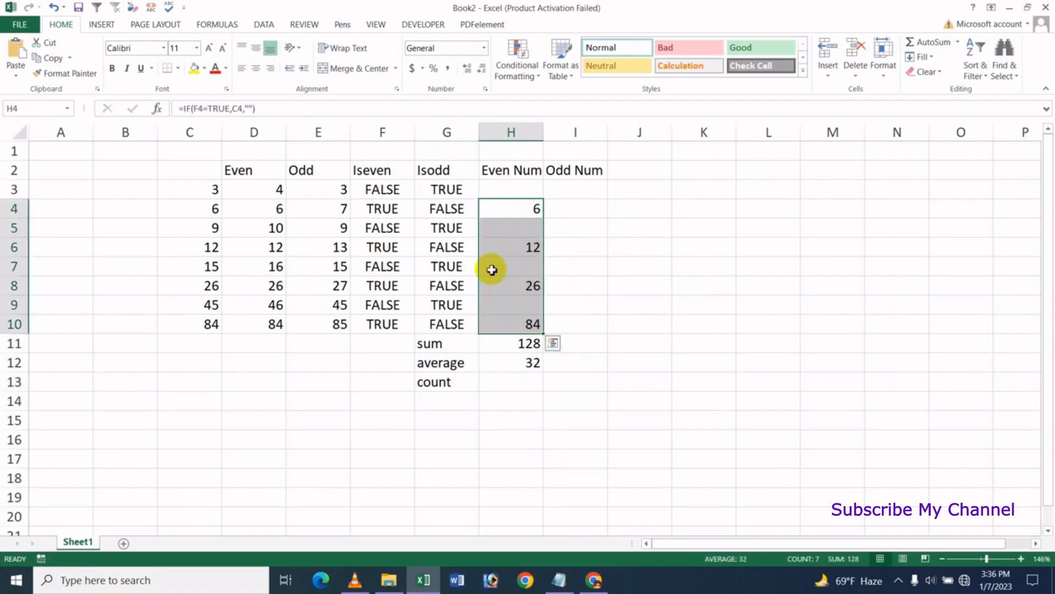
left_click(532, 365)
Step: Enter =COUNT(H3:H10) in H13 to count the even numbers, and review the count and sum formulas
left_click(510, 386)
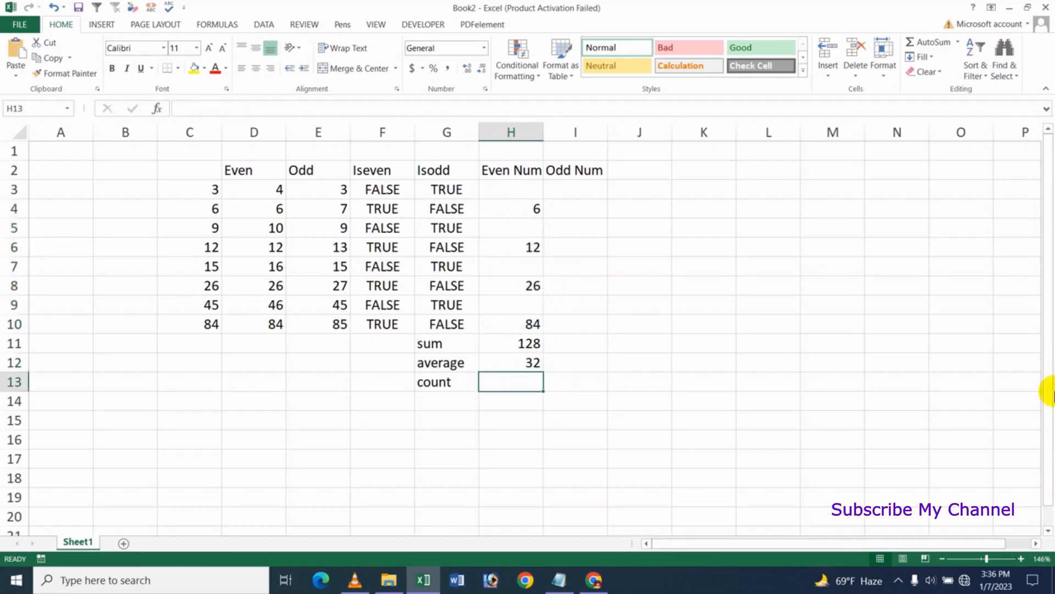
type("=coiun")
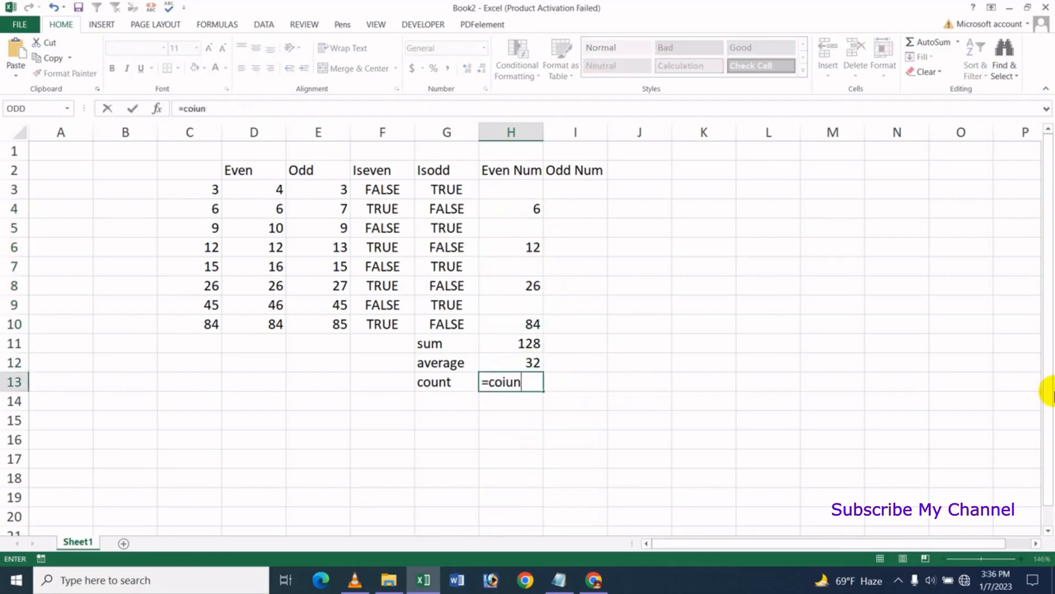
key("BackSpace")
key("BackSpace")
key("BackSpace")
type("unt")
key("Tab")
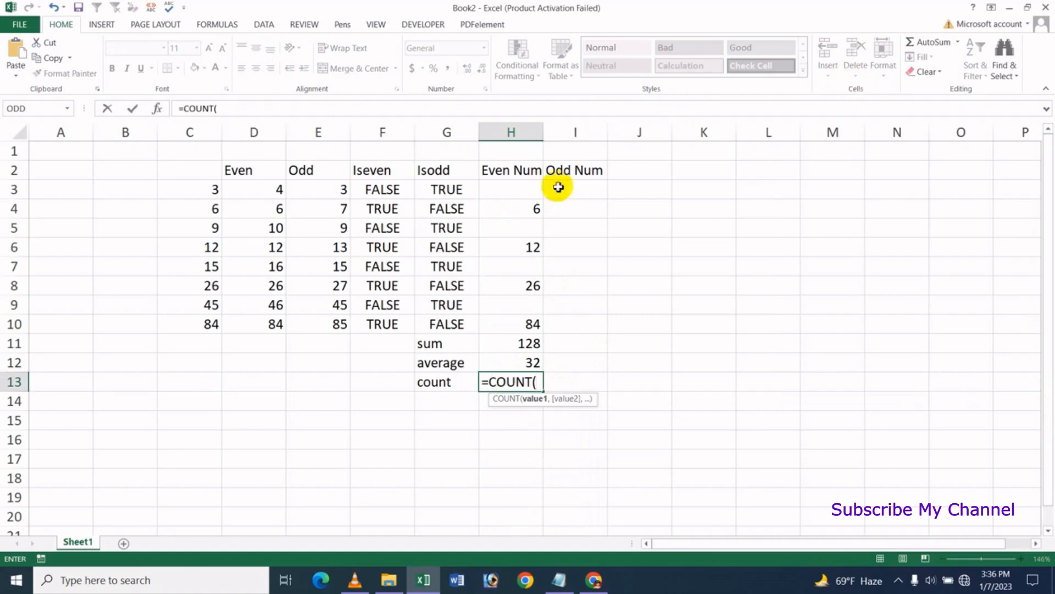
left_click_drag(528, 189, 524, 318)
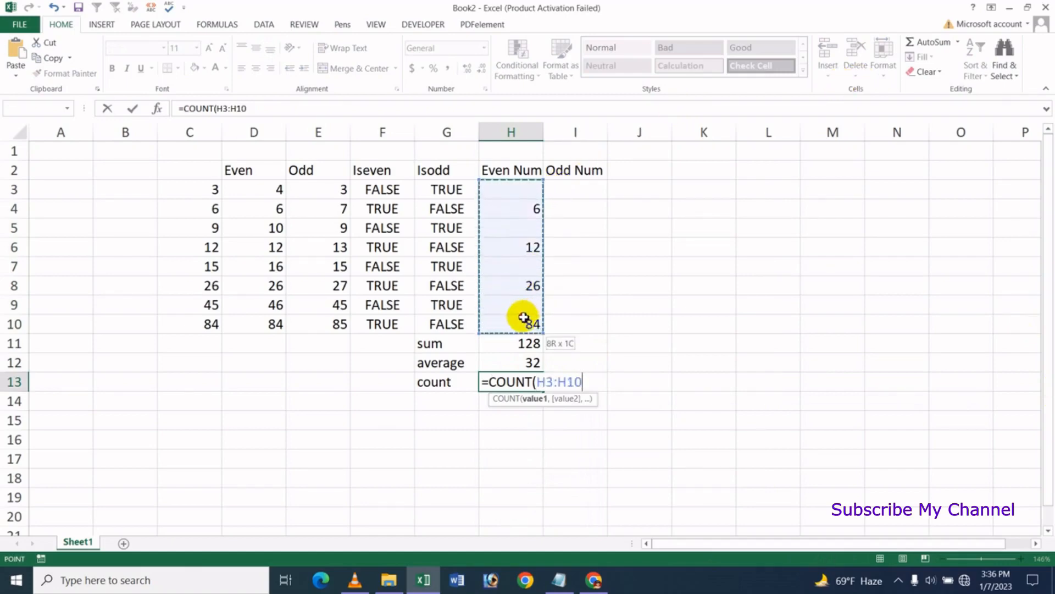
key("Return")
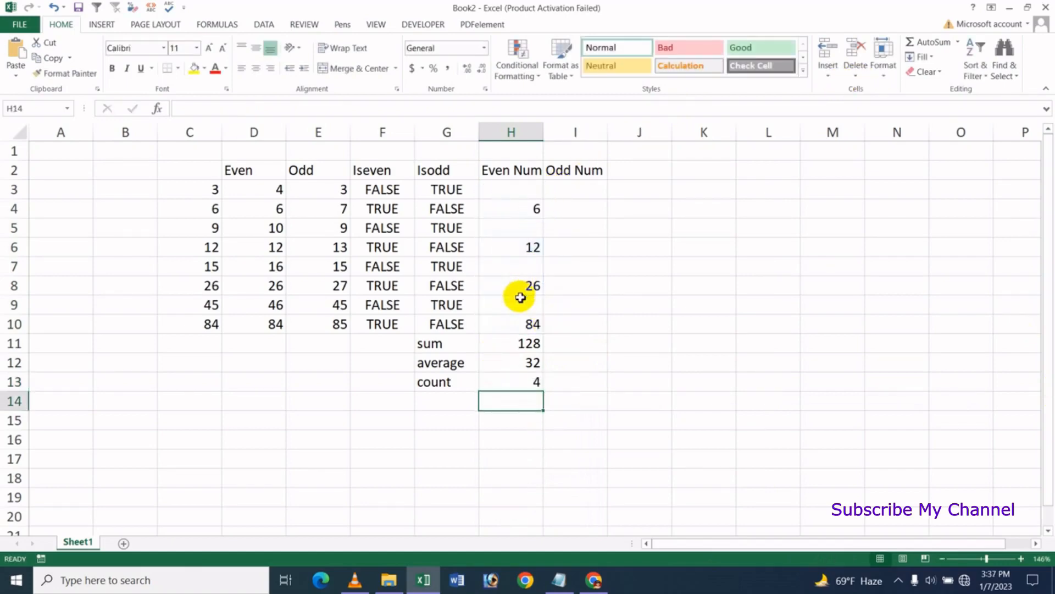
left_click(512, 383)
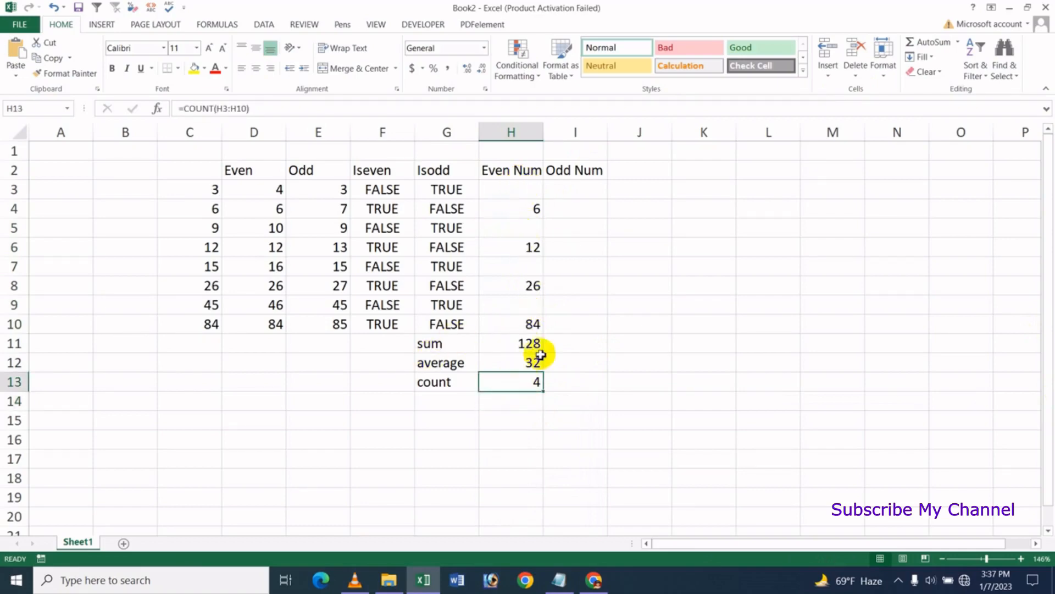
left_click(521, 346)
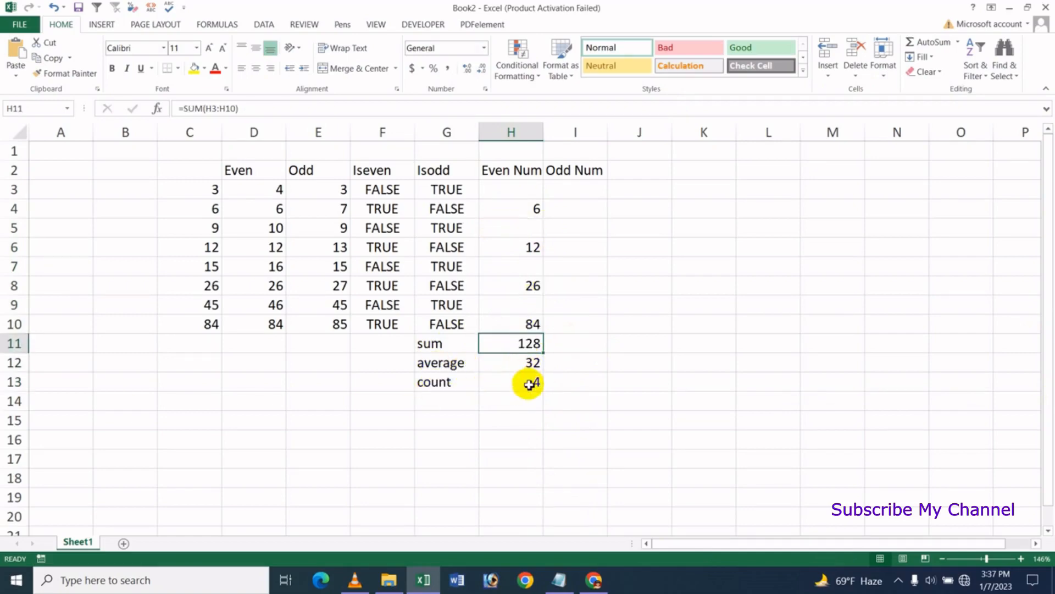
Step: Enter =IF(G3=TRUE,C3,"") in I3 to return the number from column C only when it is odd
left_click(589, 189)
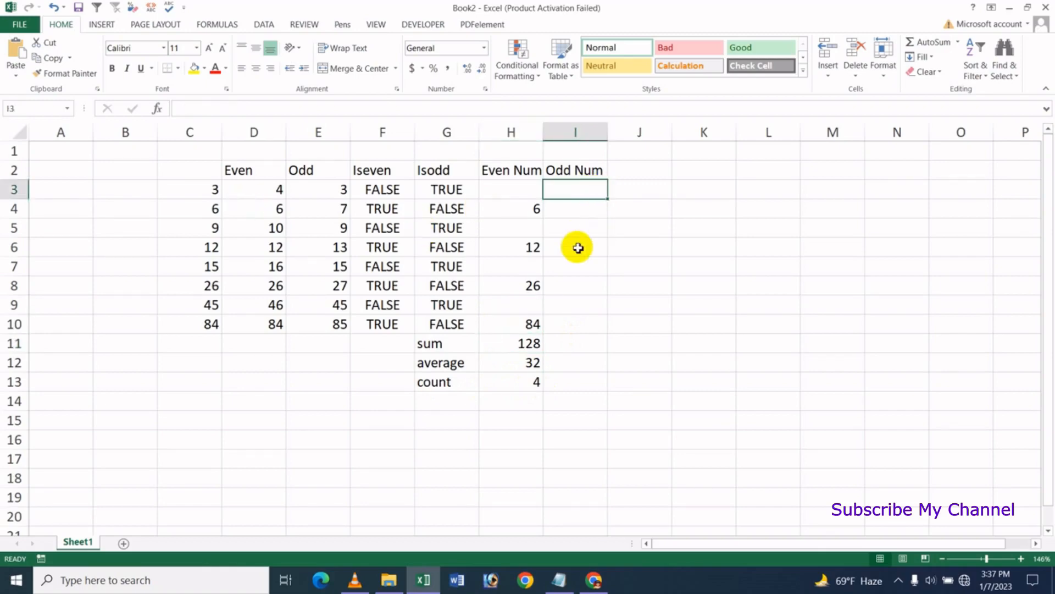
type("=")
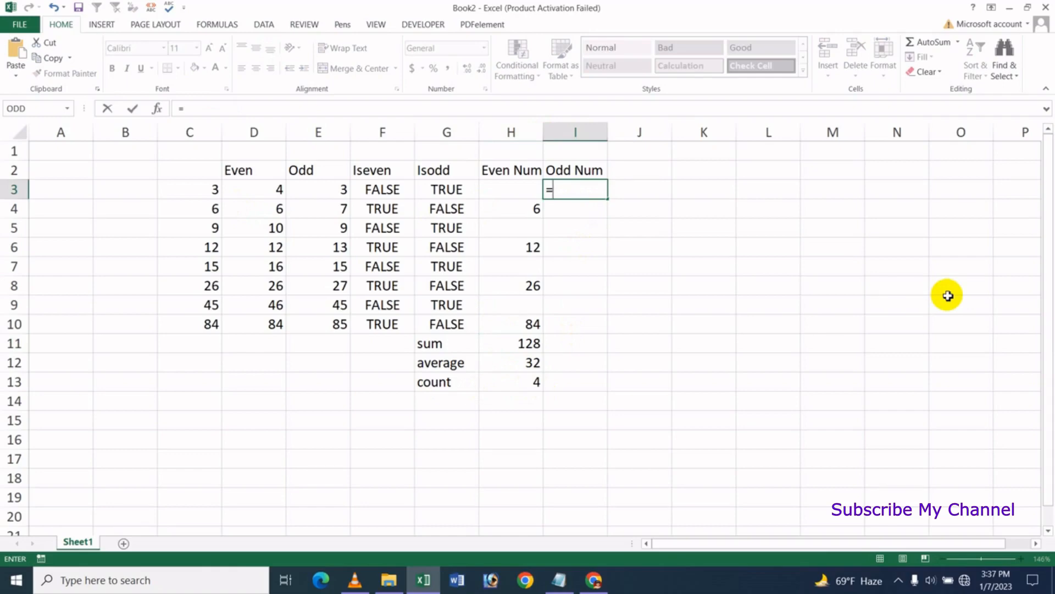
type("if")
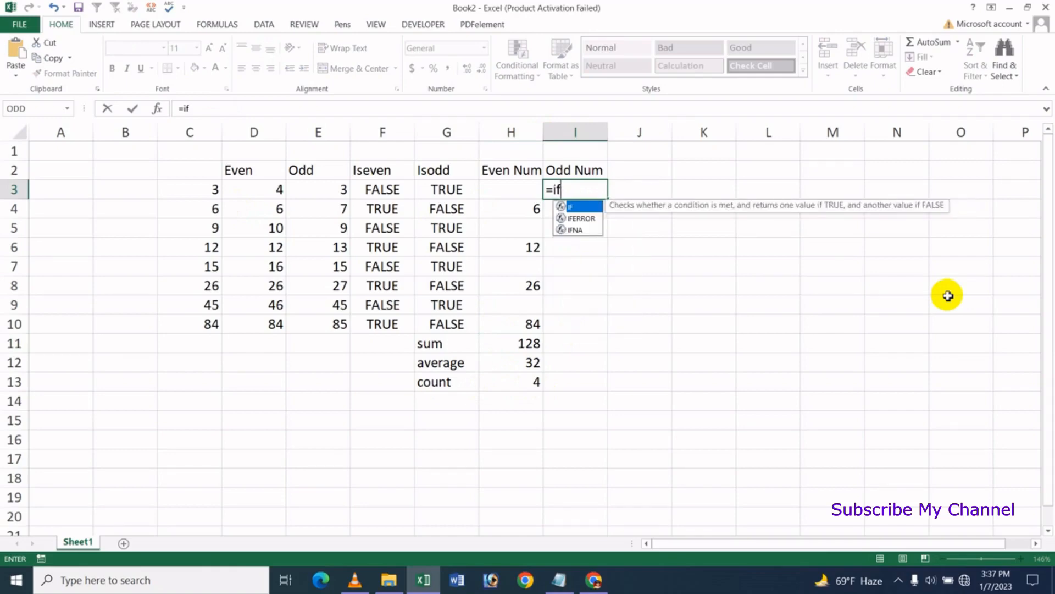
key("Tab")
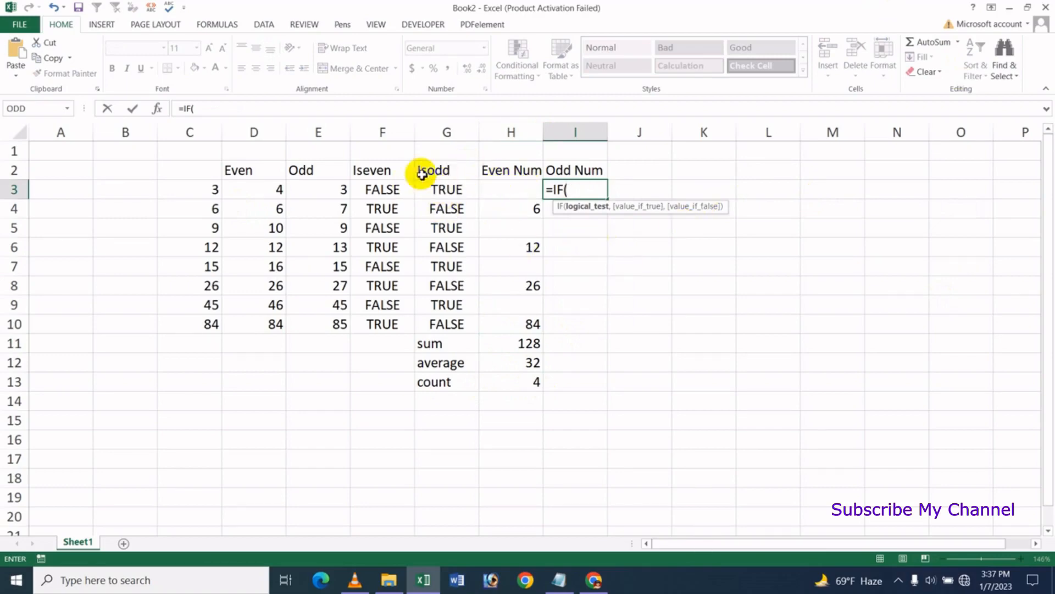
left_click(443, 189)
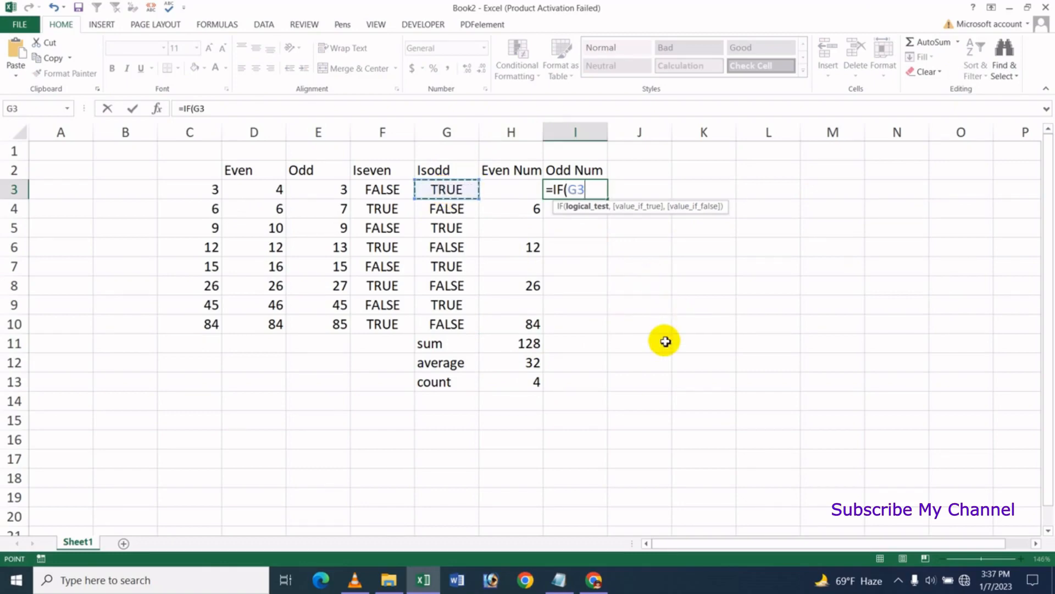
type("=tr")
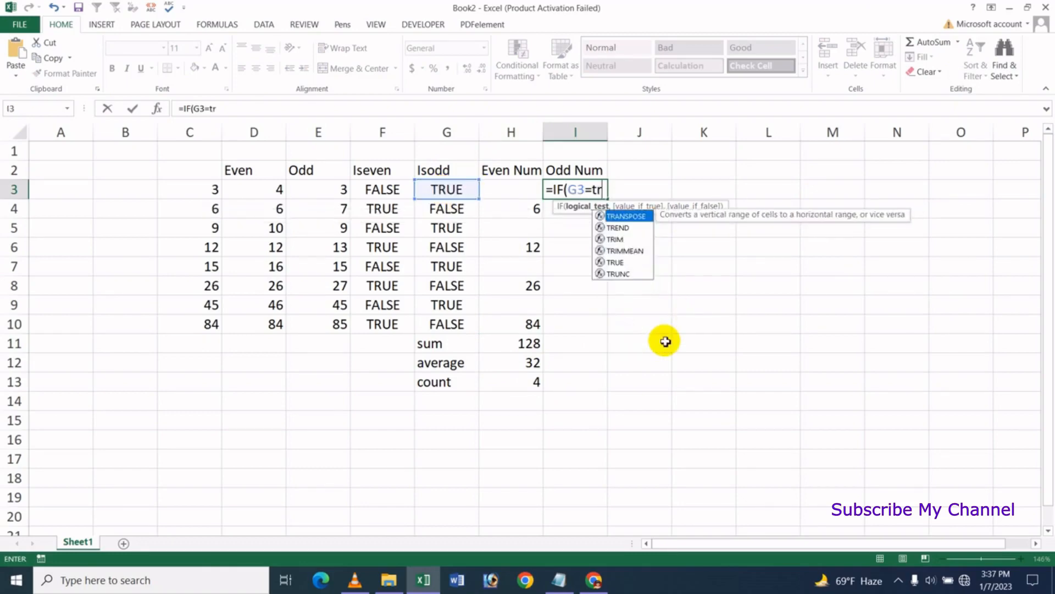
type("ue")
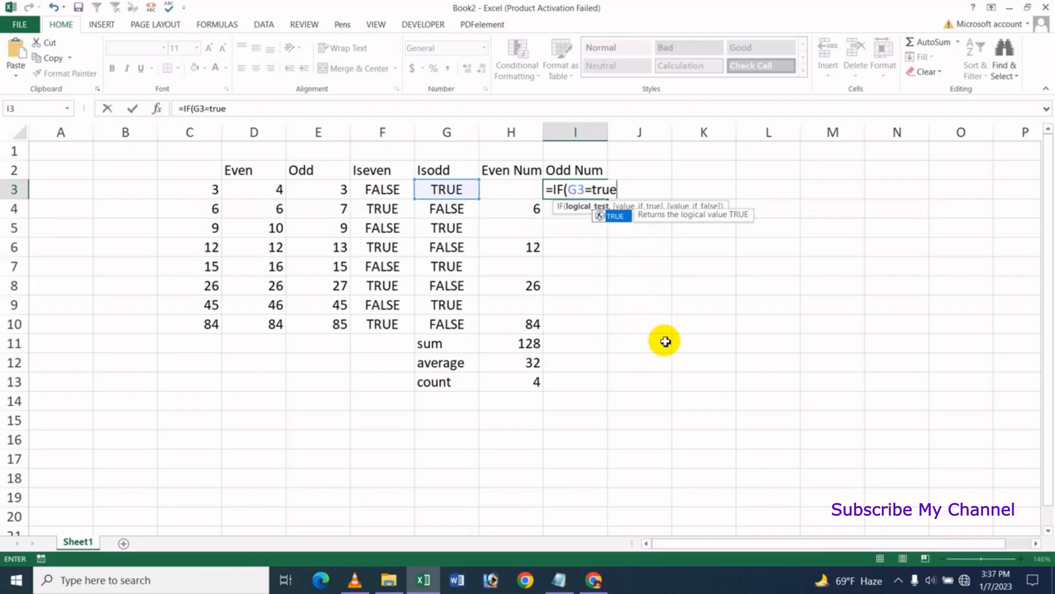
type(",")
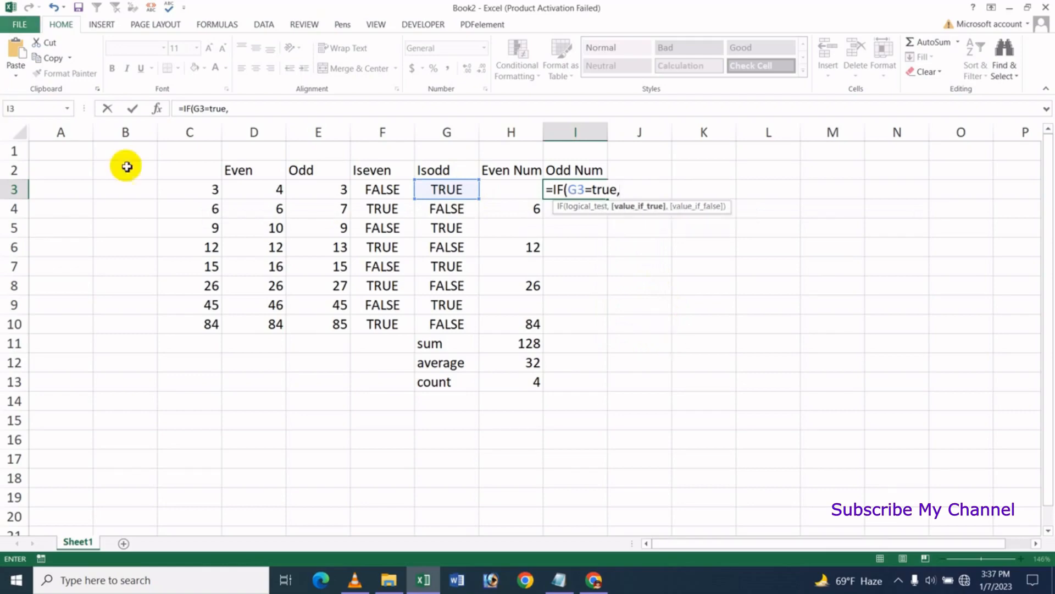
left_click(197, 192)
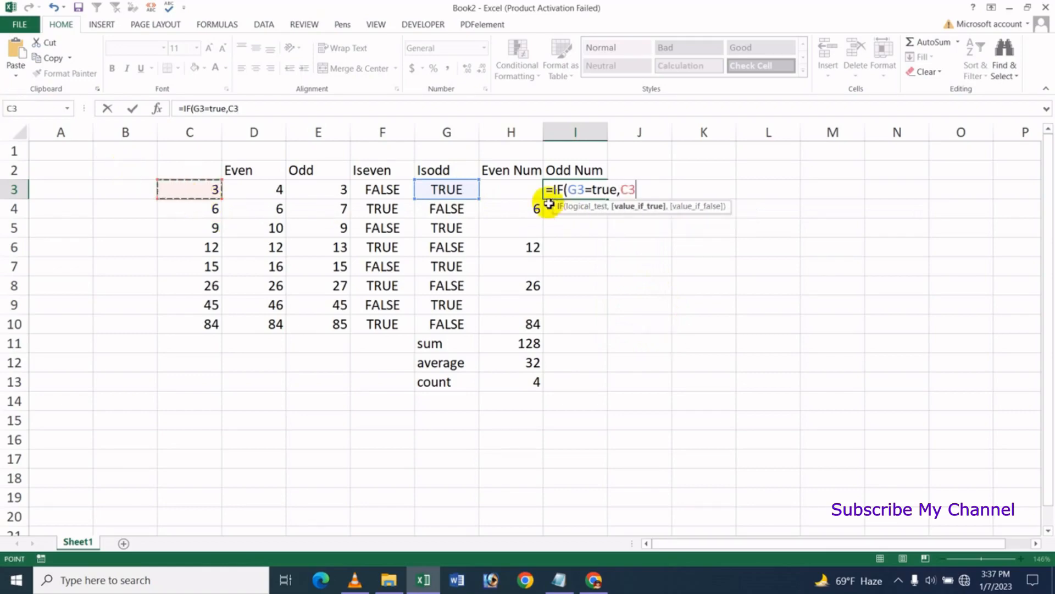
type(",")
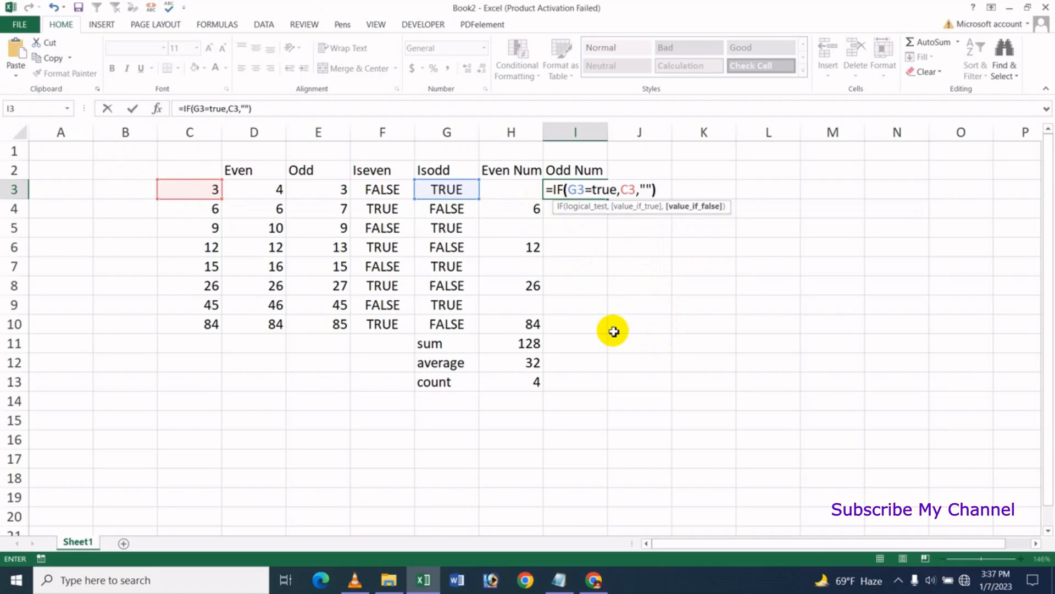
key("Return")
Step: Fill the IF formula in the Odd Num column from I3 down through I10
left_click(579, 189)
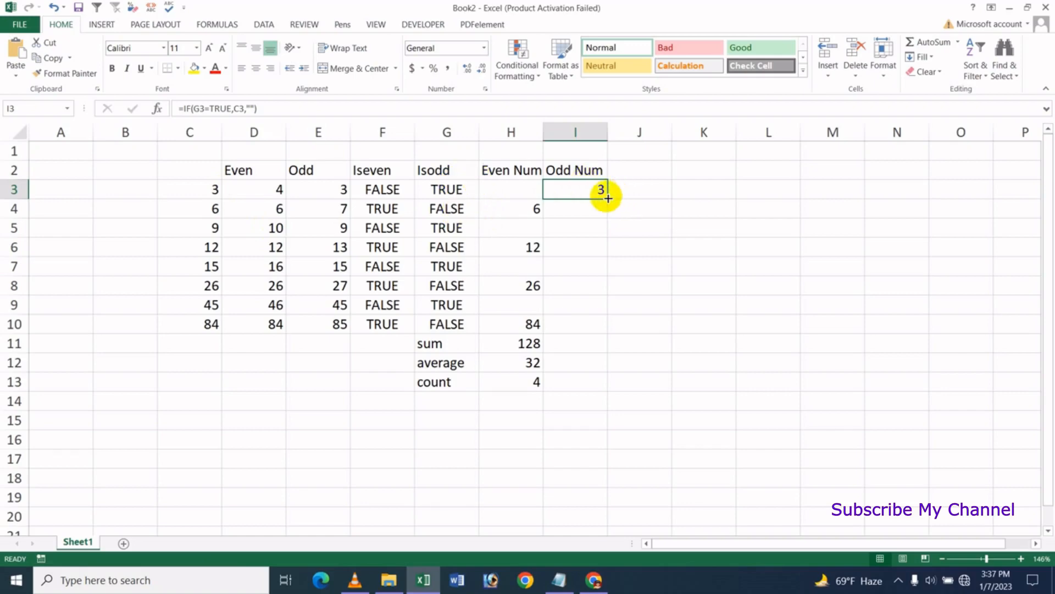
left_click_drag(608, 199, 604, 333)
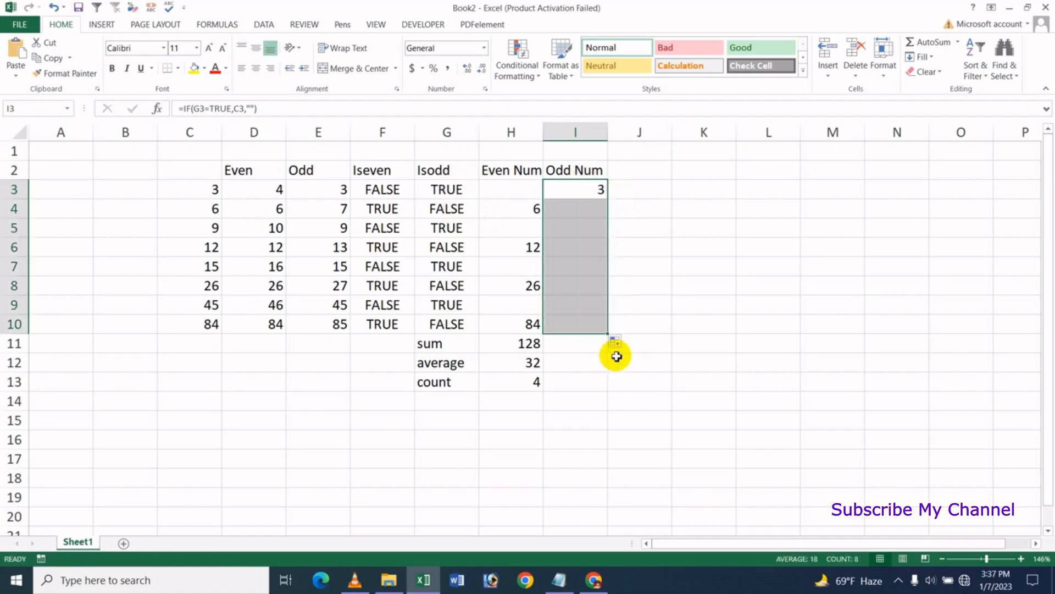
Step: Examine the filled IF formulas in the Odd Num column, checking cells between I4 and I10
left_click(586, 231)
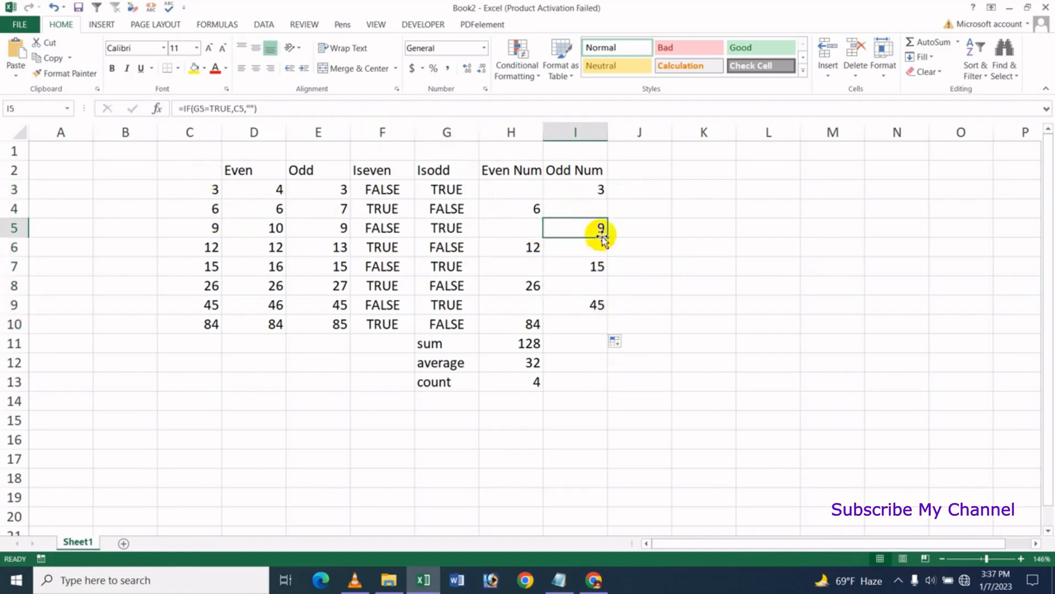
left_click(586, 210)
left_click(596, 247)
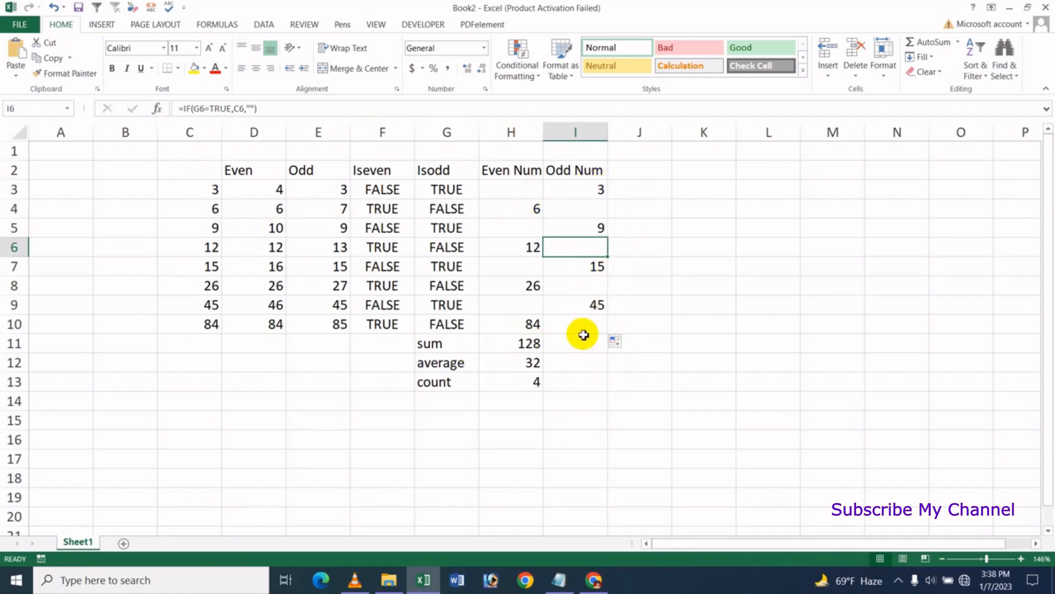
left_click(598, 306)
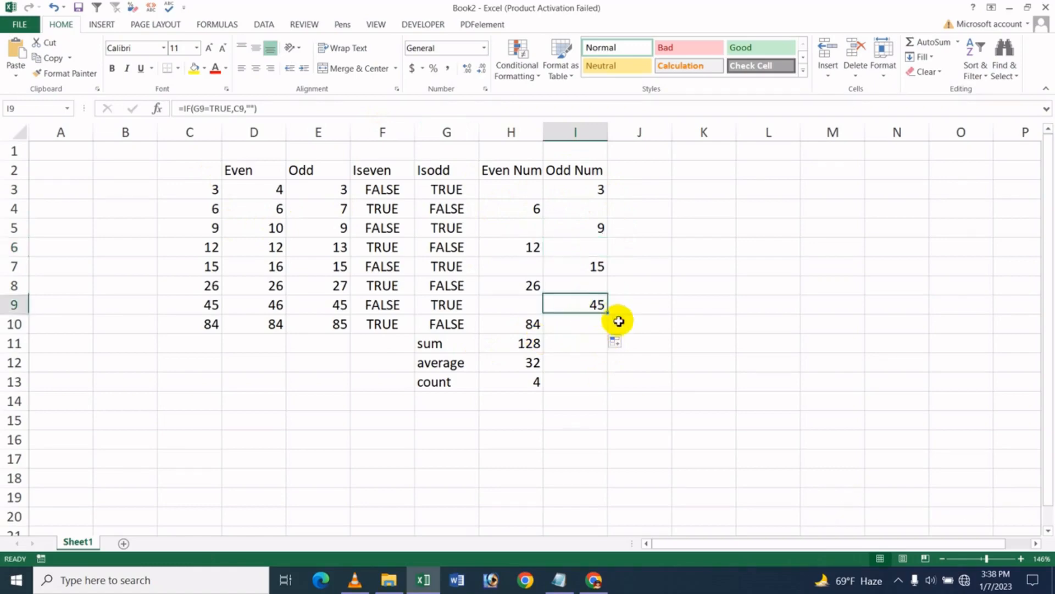
left_click(612, 319)
left_click(604, 310)
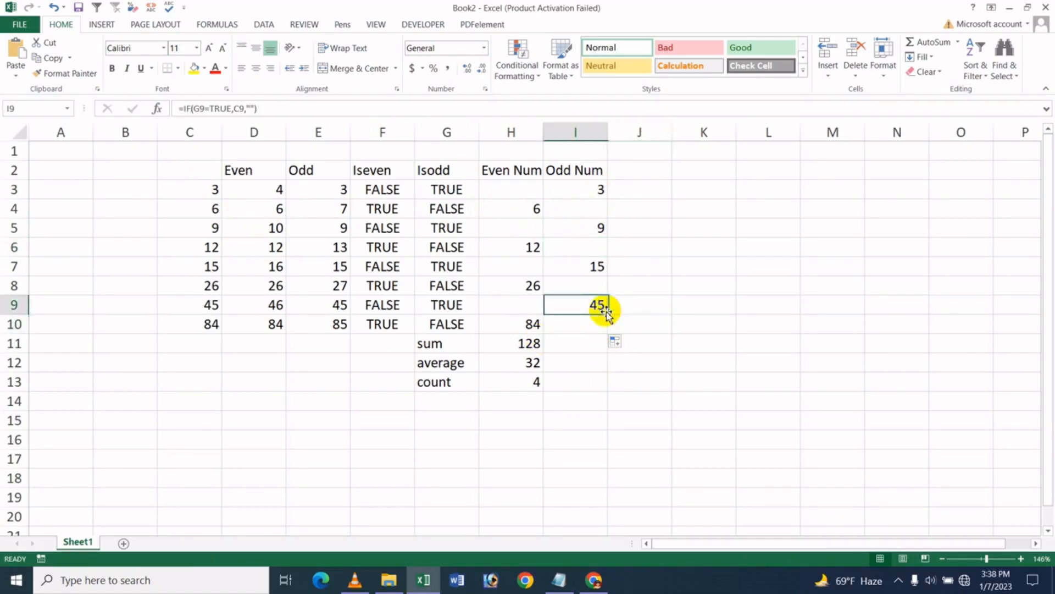
left_click_drag(607, 315, 608, 331)
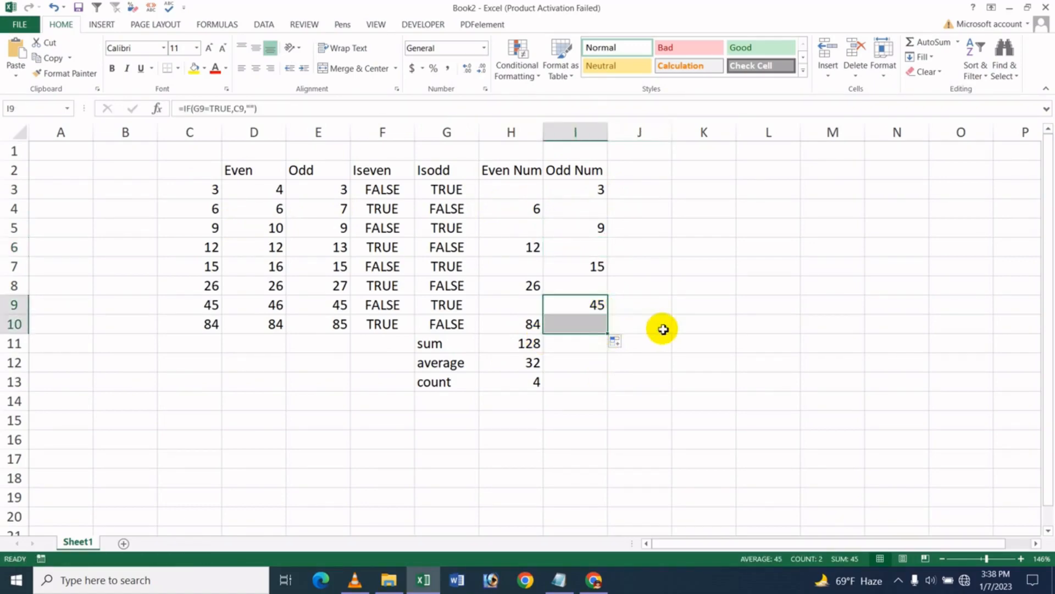
left_click(663, 329)
left_click(574, 328)
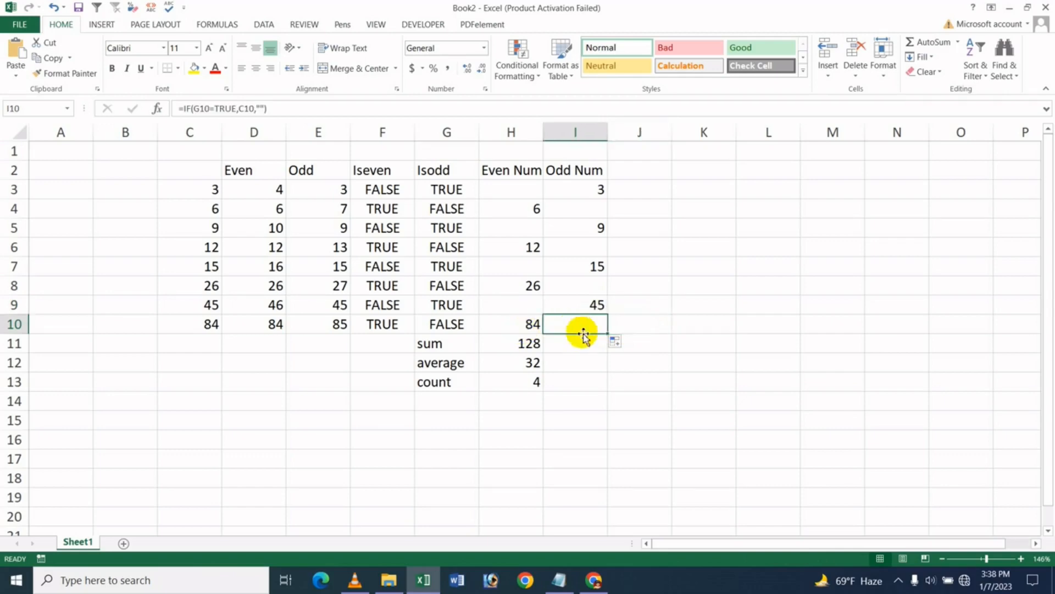
Step: Copy the sum, average and count formulas from H11:H13 across to I11:I13 for the odd numbers
left_click(443, 347)
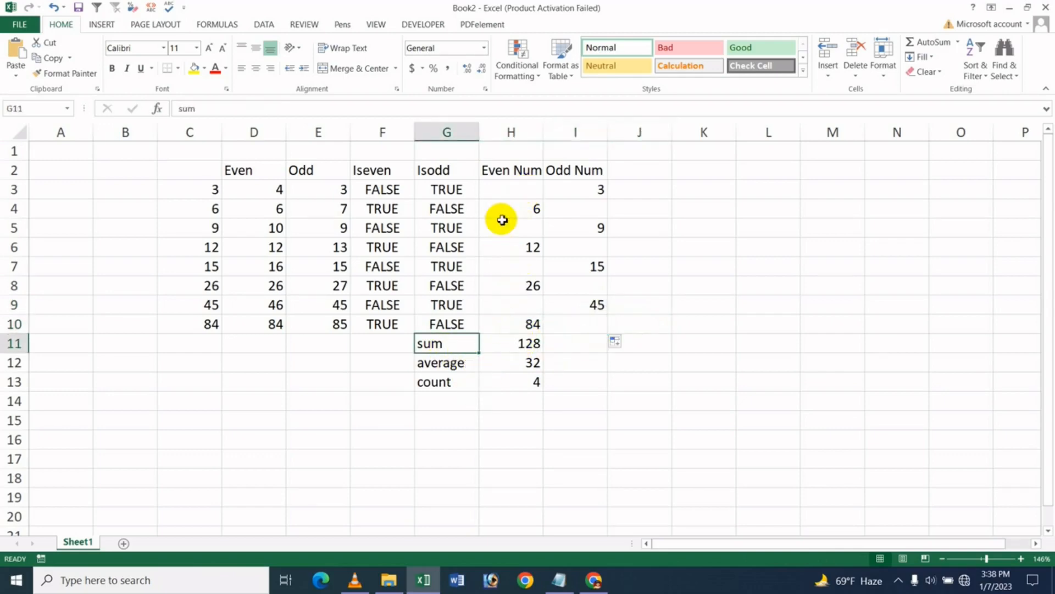
left_click(522, 345)
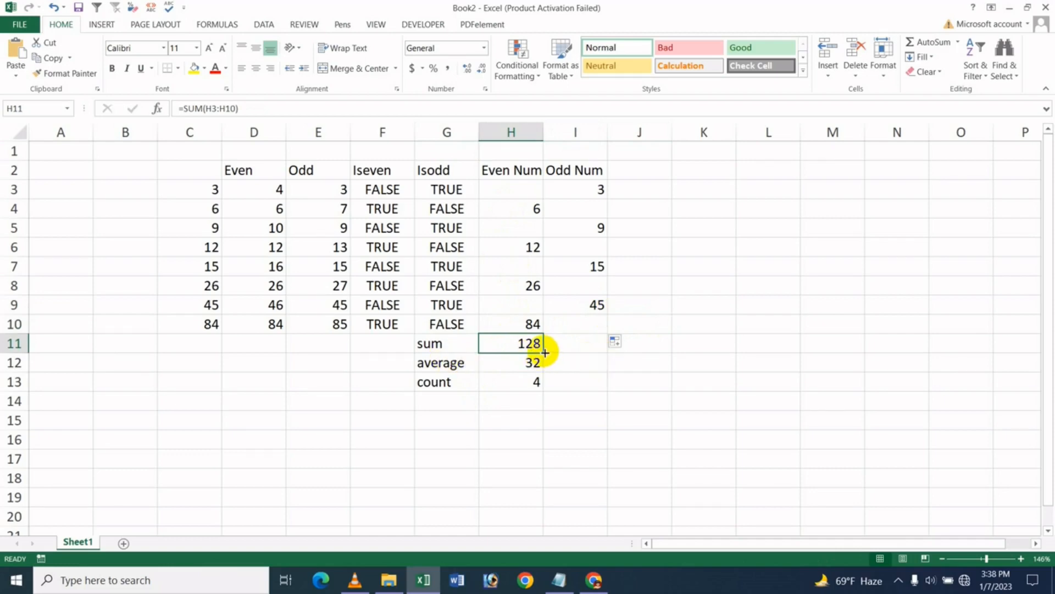
left_click_drag(545, 352, 611, 368)
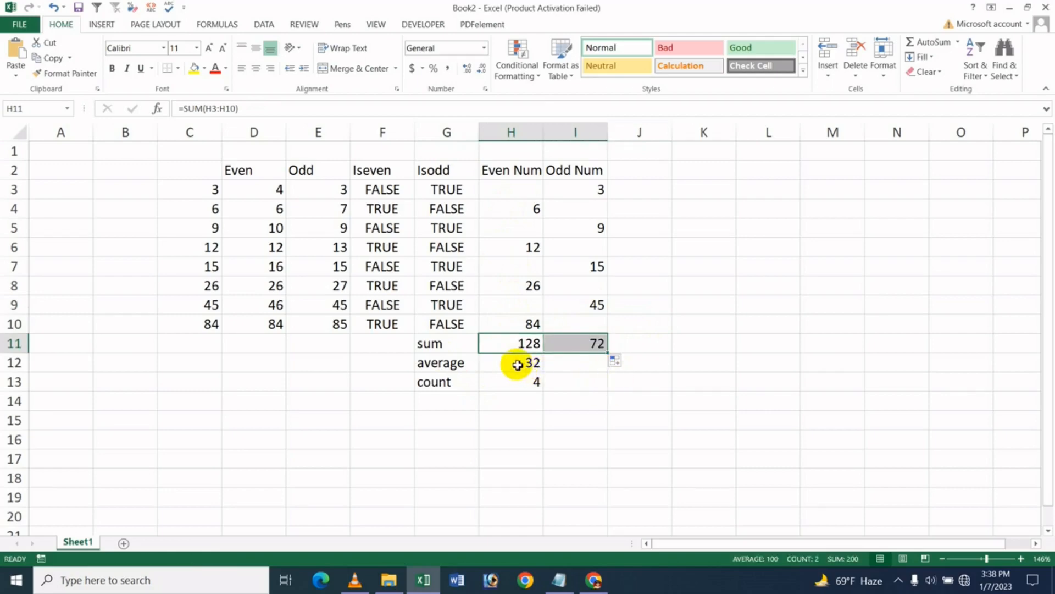
left_click(518, 365)
left_click_drag(546, 374, 604, 368)
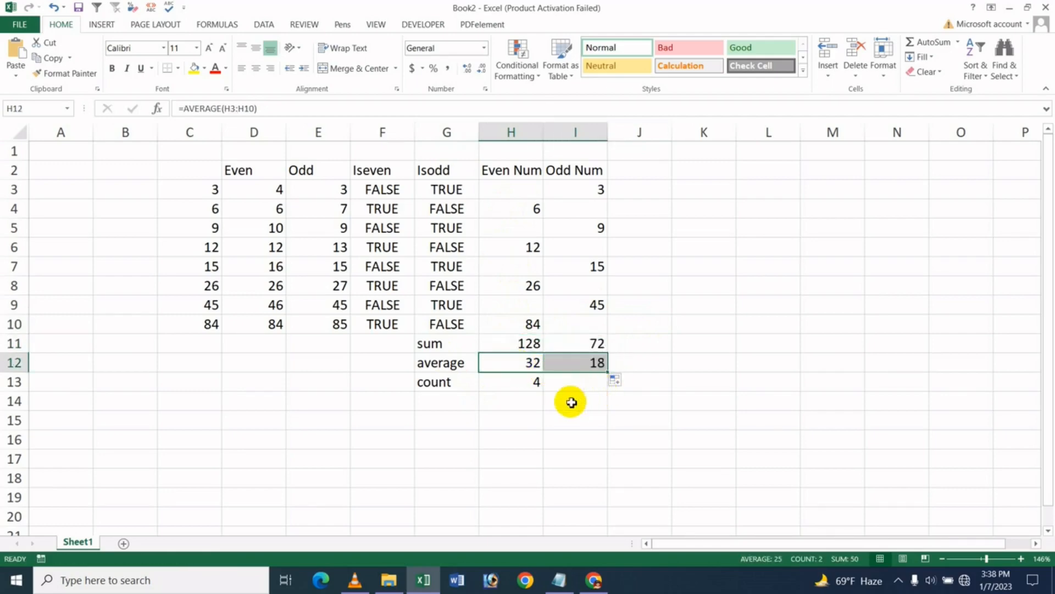
left_click(525, 385)
left_click_drag(547, 393, 602, 399)
left_click(575, 424)
left_click(584, 380)
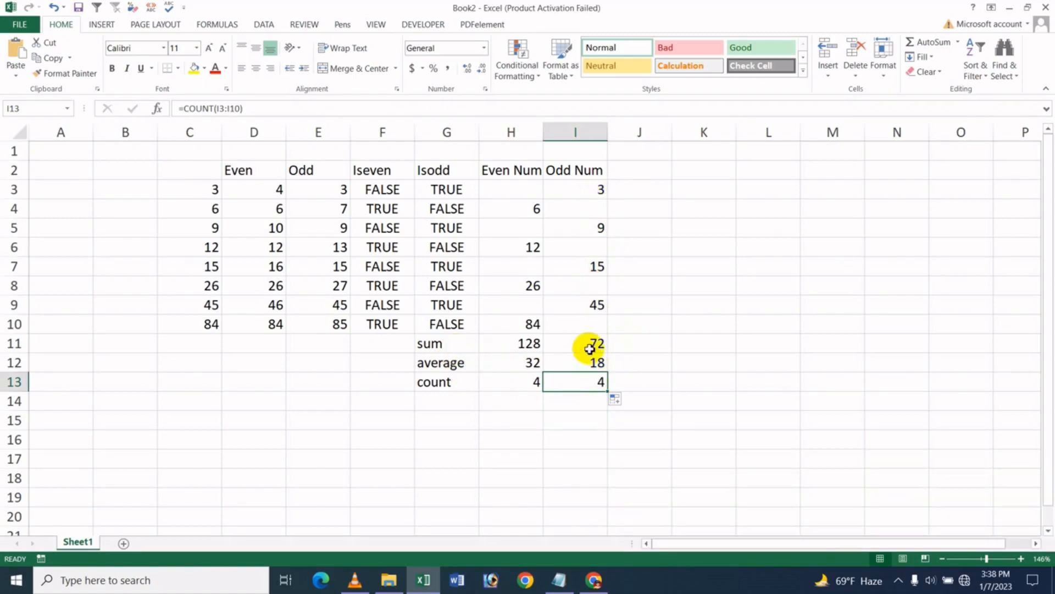
left_click(590, 346)
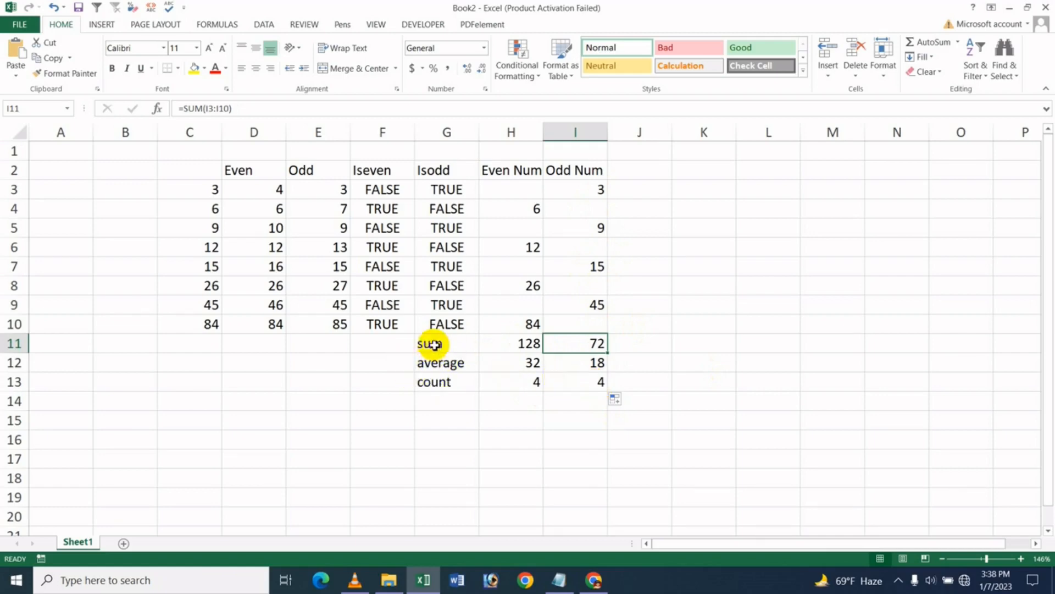
Step: Make the sum, average and count labels in G11:G13 bold
left_click_drag(431, 345, 440, 378)
key("ctrl+b")
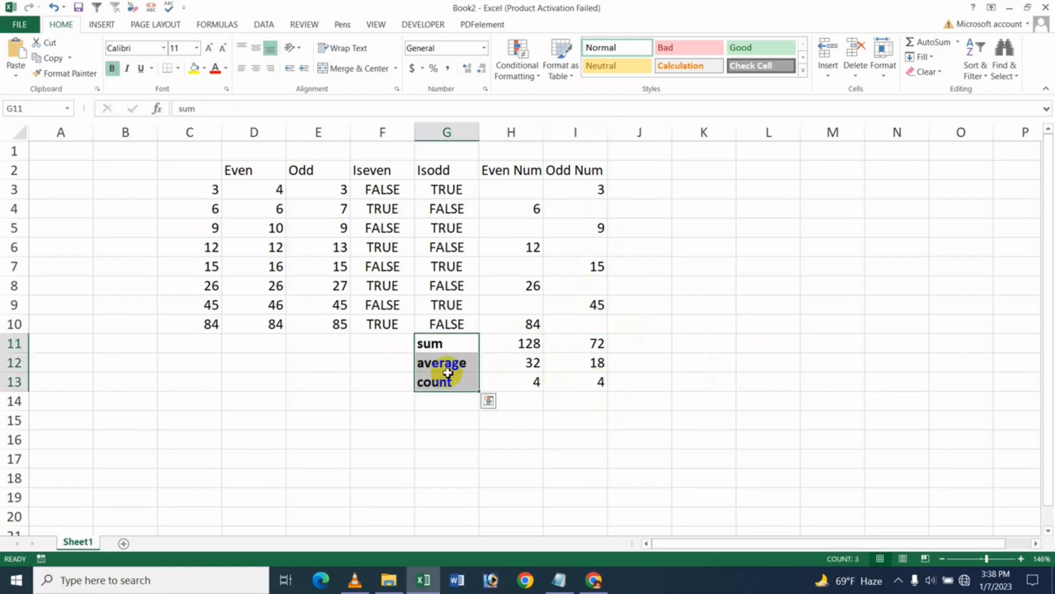
left_click(680, 347)
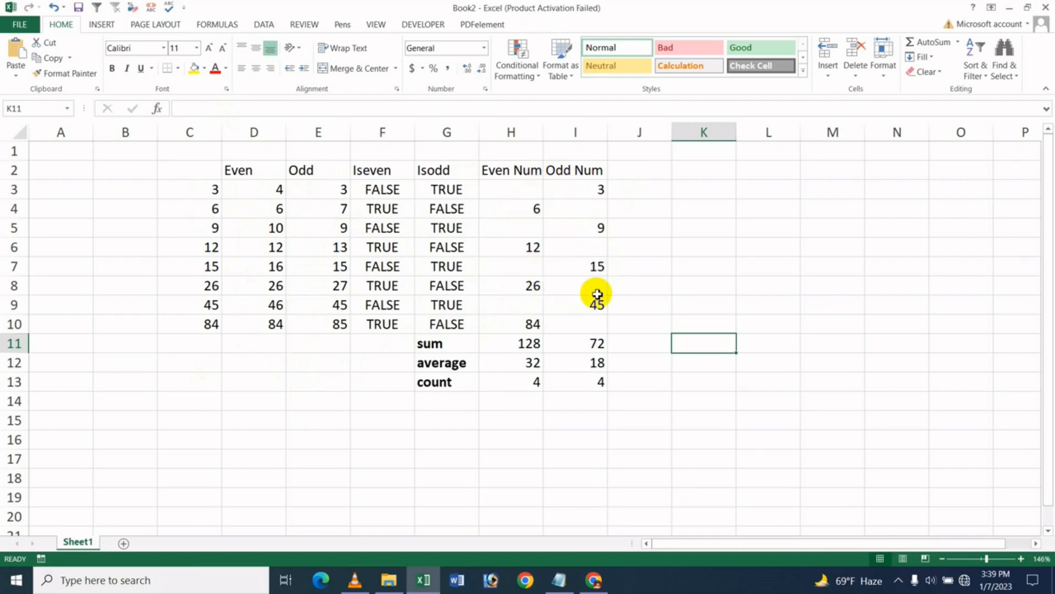
left_click_drag(526, 206, 530, 283)
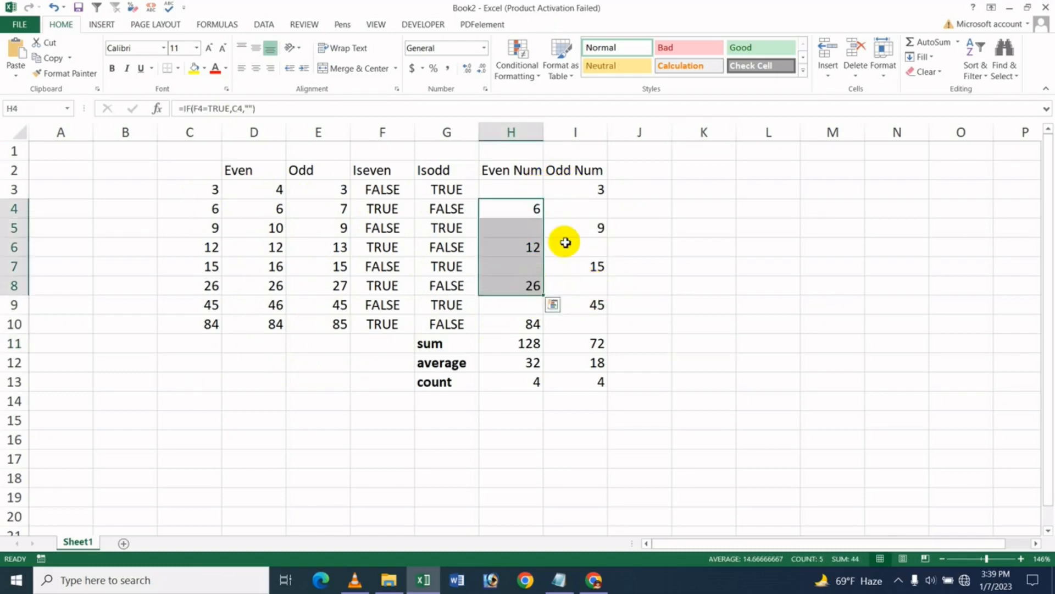
left_click_drag(598, 193, 599, 303)
left_click(698, 300)
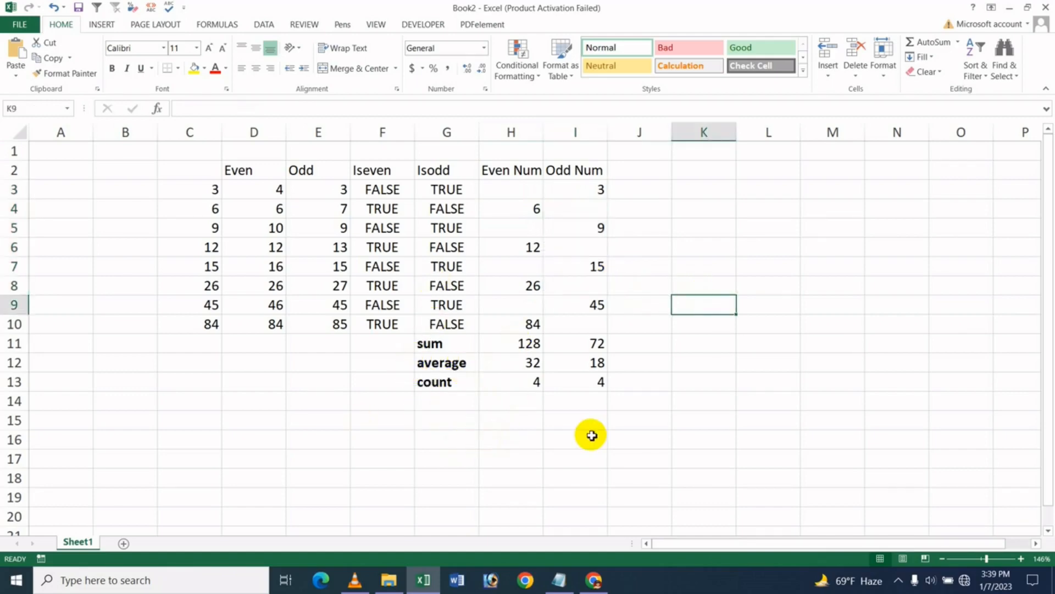
left_click(527, 444)
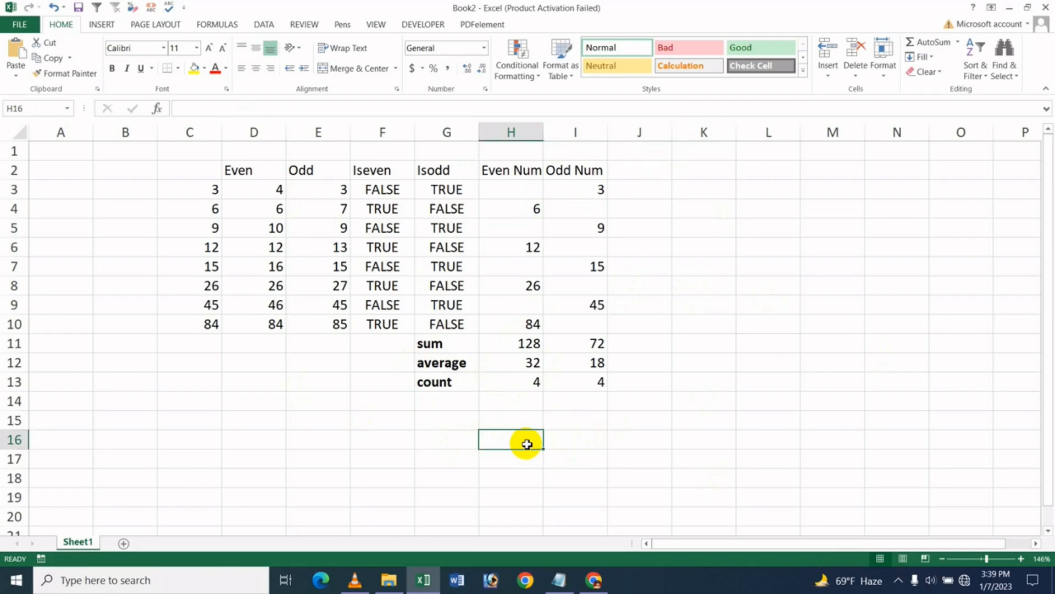